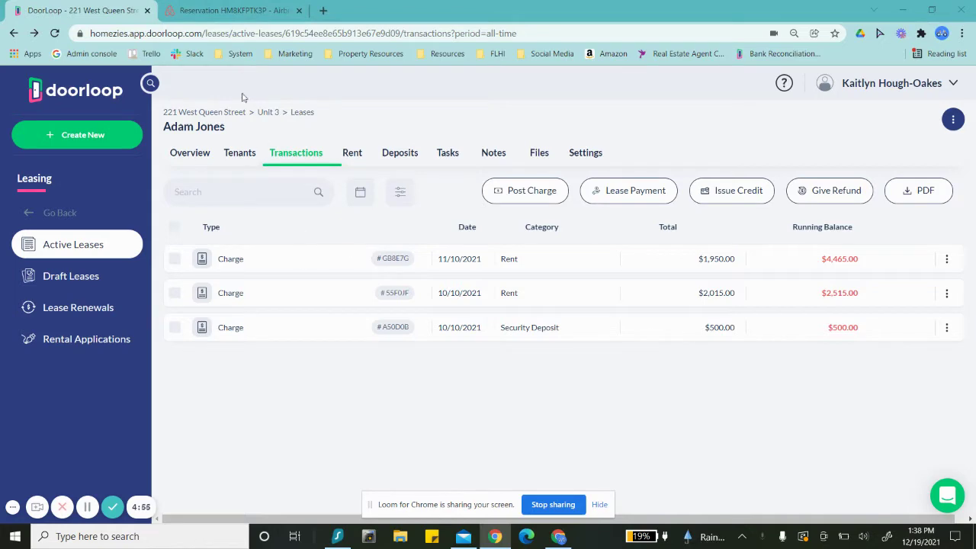
Compare the lease's posted charges in DoorLoop with the monthly rent breakdown in the Airbnb reservation's host payout
left_click(229, 11)
left_click(272, 38)
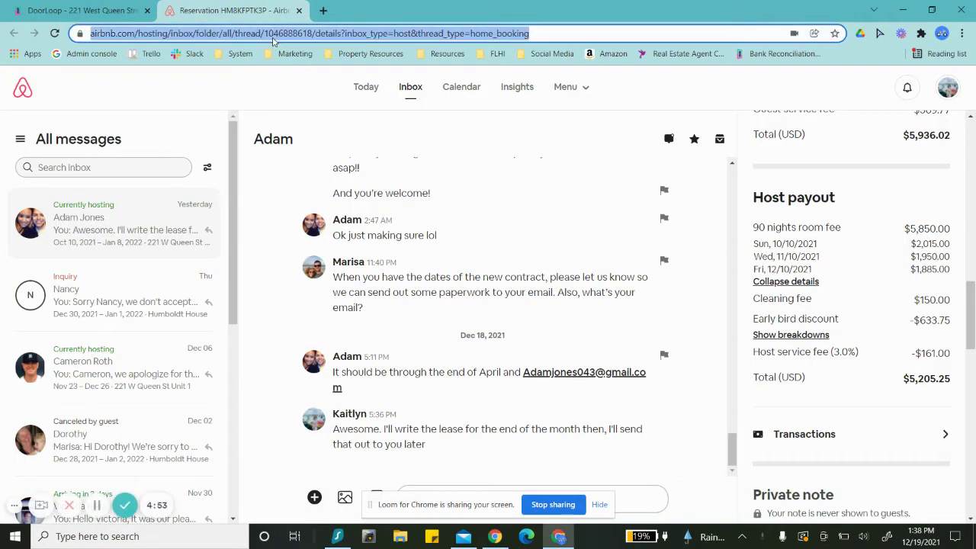
left_click(110, 9)
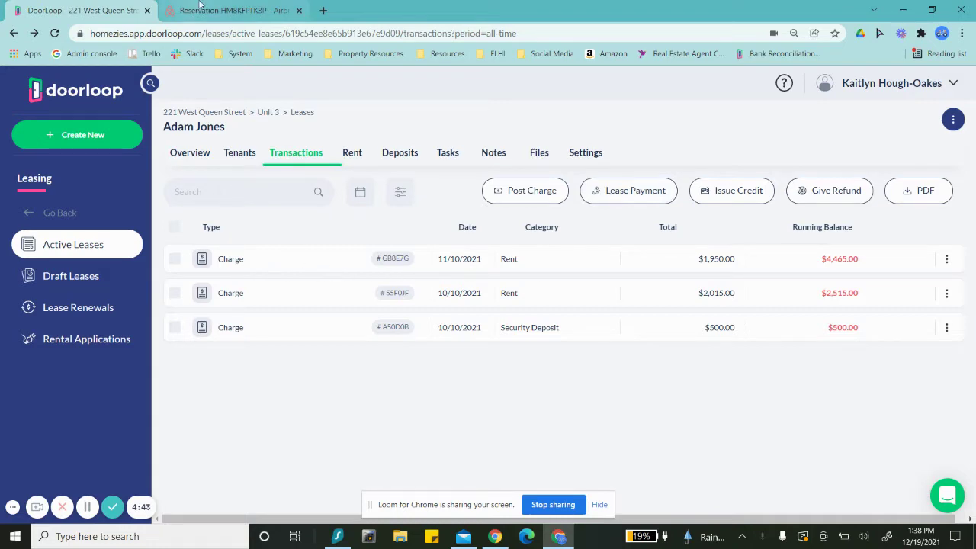
left_click(233, 10)
scroll(793, 322, "down", 10)
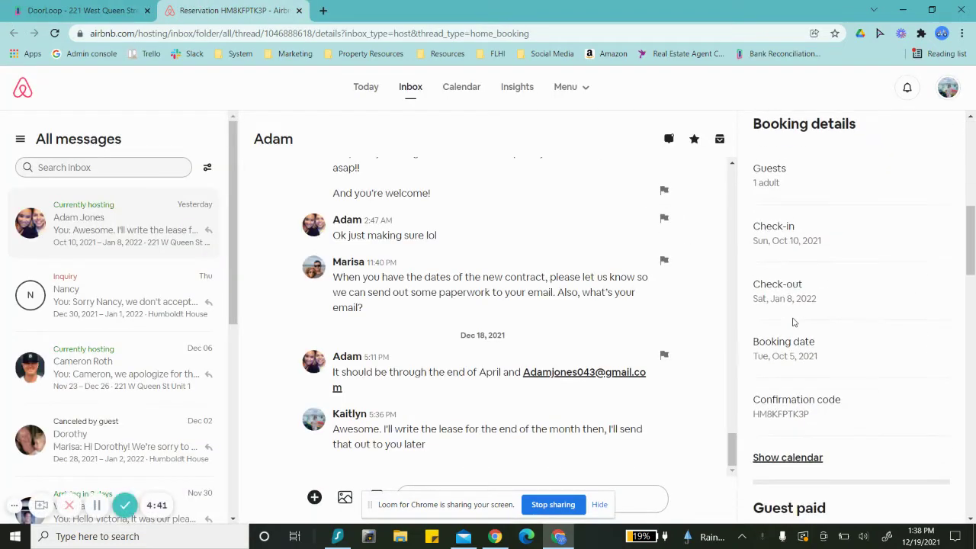
left_click(774, 264)
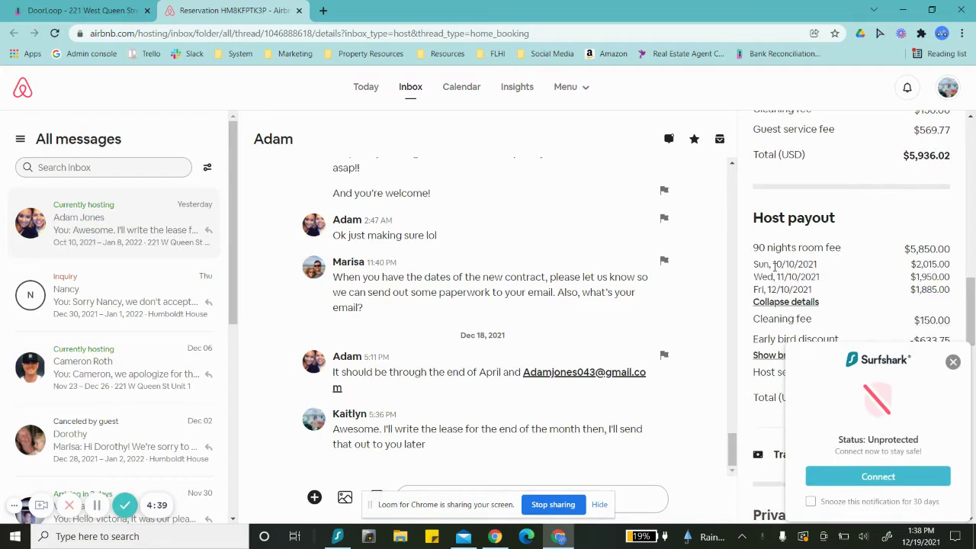
left_click(954, 361)
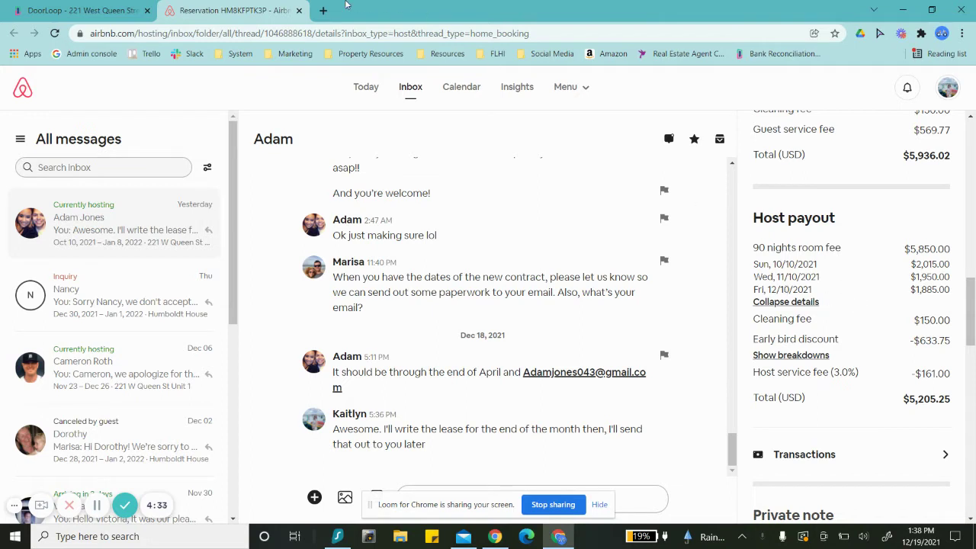
Start a new charge on the Unit 3 lease in DoorLoop, using the Rent account and due date 12/10/2021
left_click(84, 10)
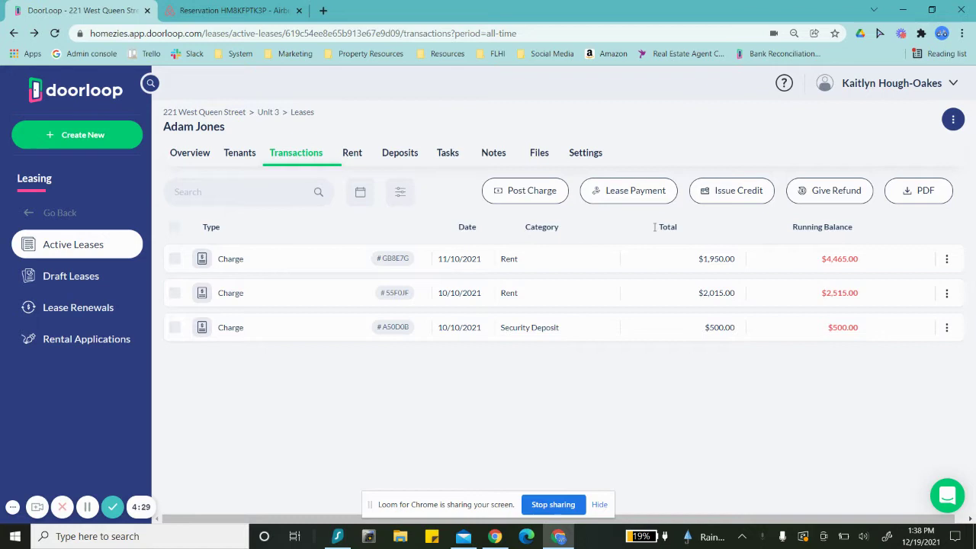
left_click(549, 192)
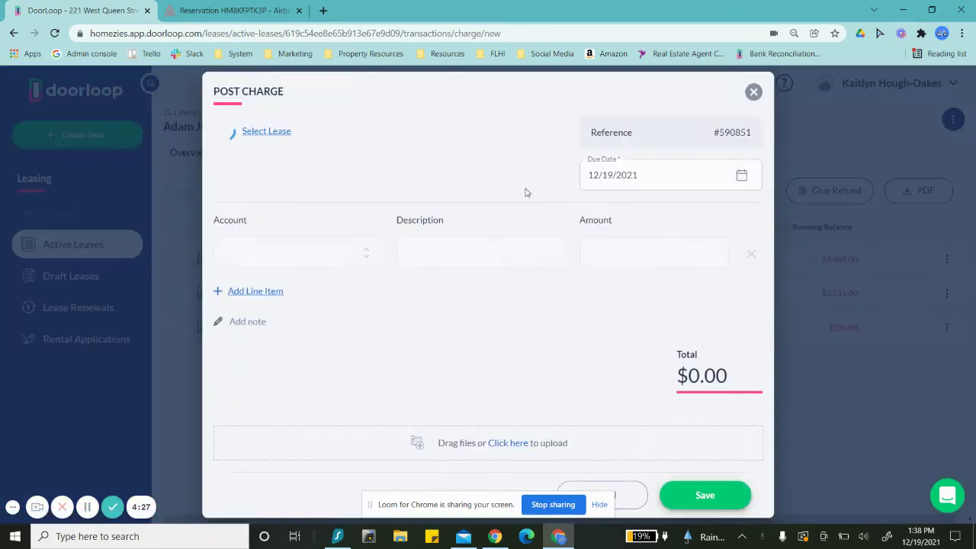
left_click(365, 252)
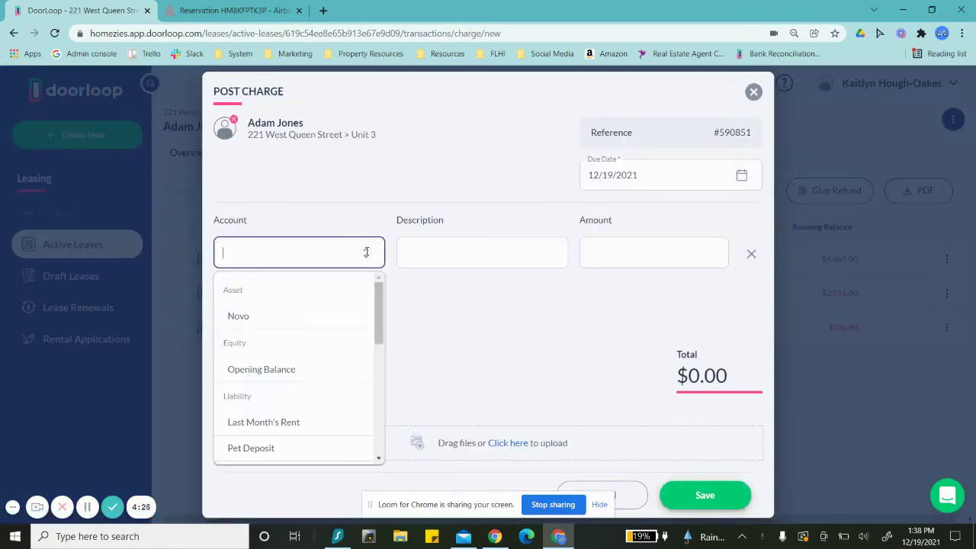
type("rent")
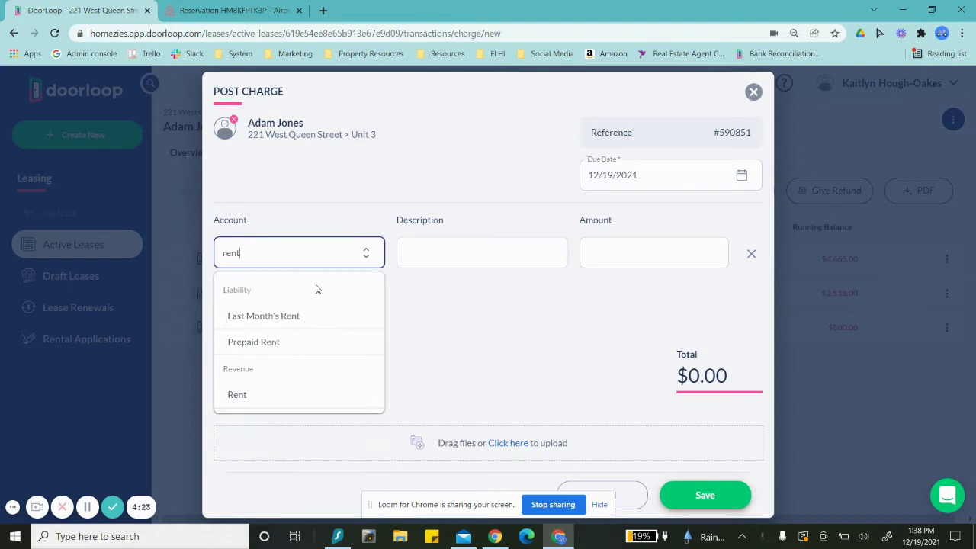
left_click(266, 395)
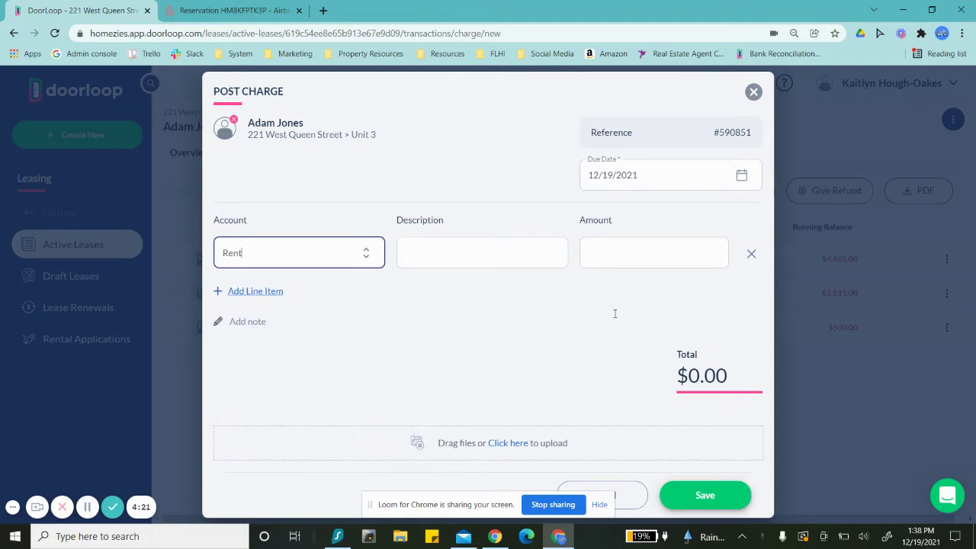
triple_click(620, 175)
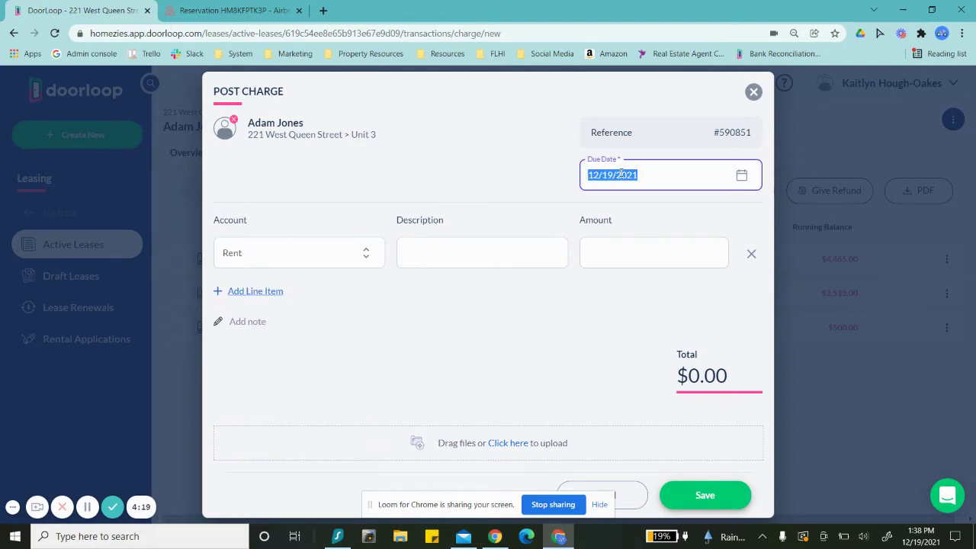
type("12/10/20")
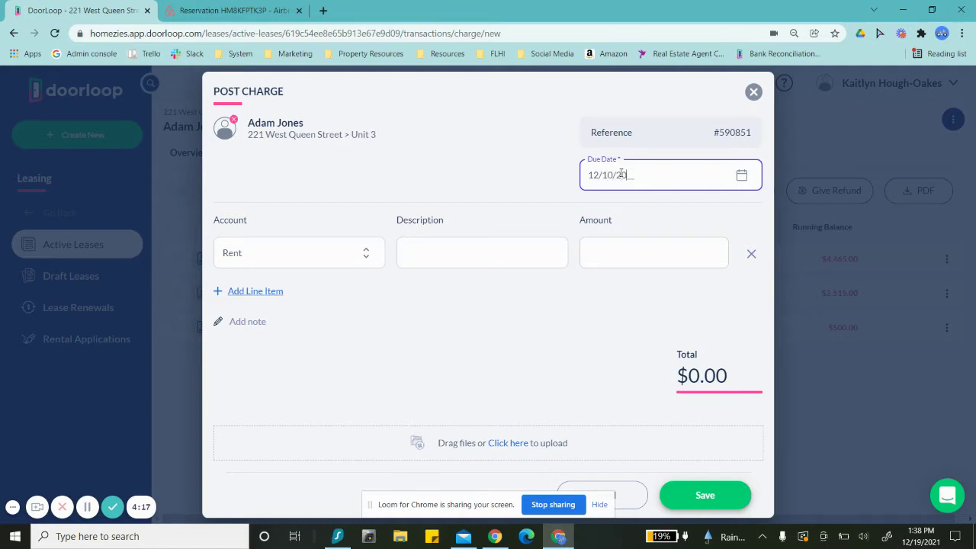
Describe the rent charge as "Dec Rent" and enter the December amount from the Airbnb payout, $1,885.00
left_click(509, 249)
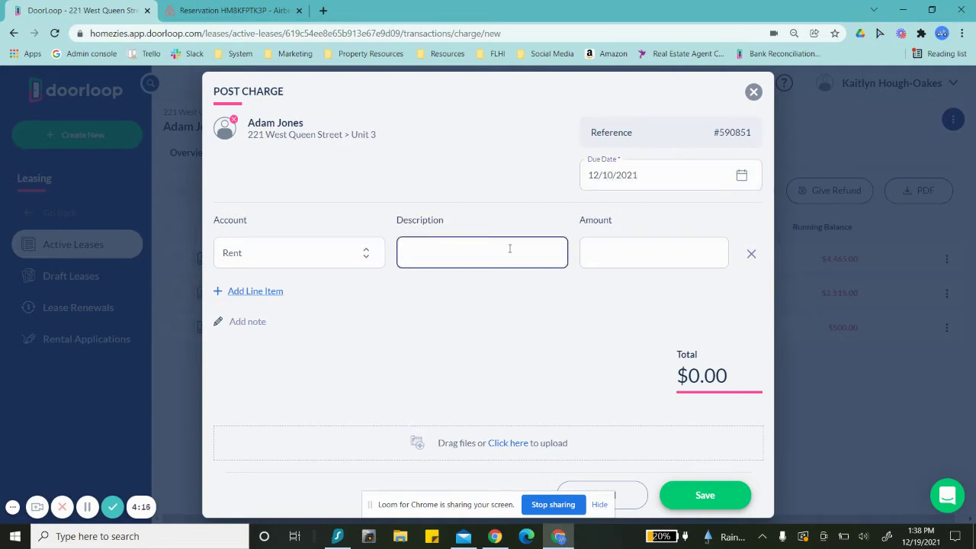
type("Dec Rent")
key("Tab")
left_click(262, 10)
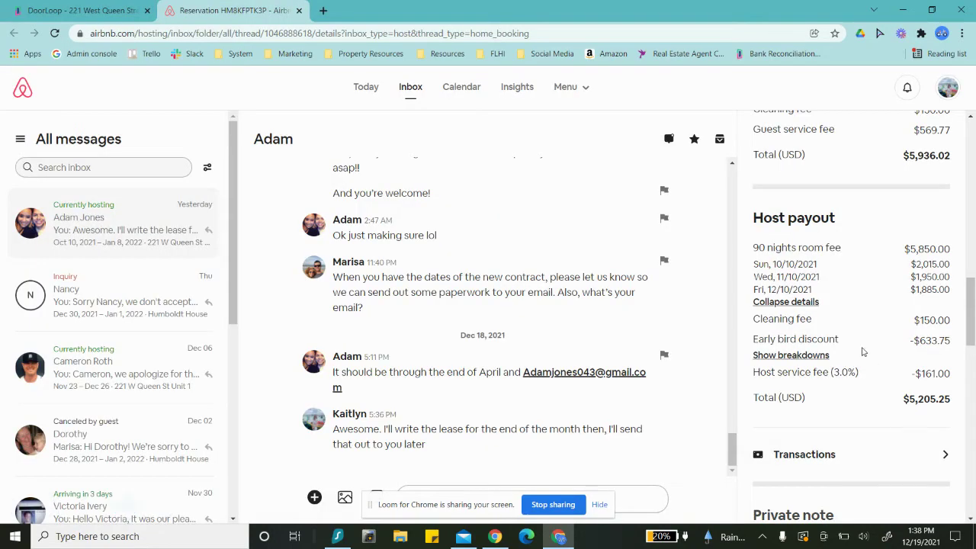
left_click(83, 10)
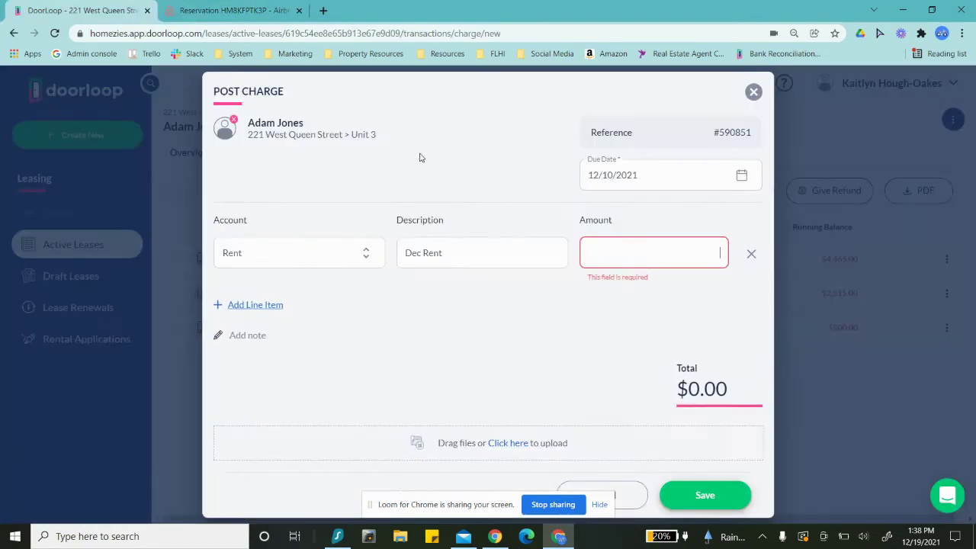
type("1,885")
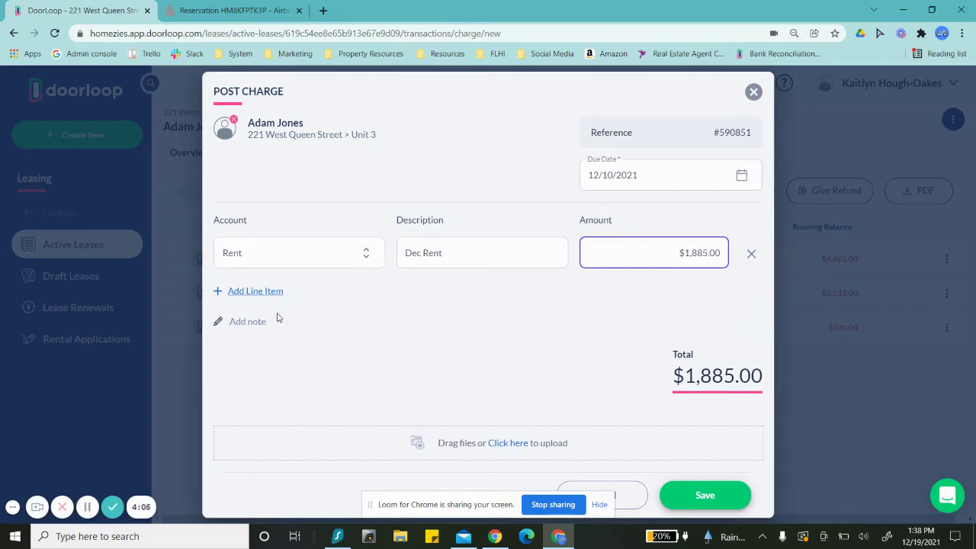
Append "AirBnB" to the rent charge's description and save the charge
left_click(470, 266)
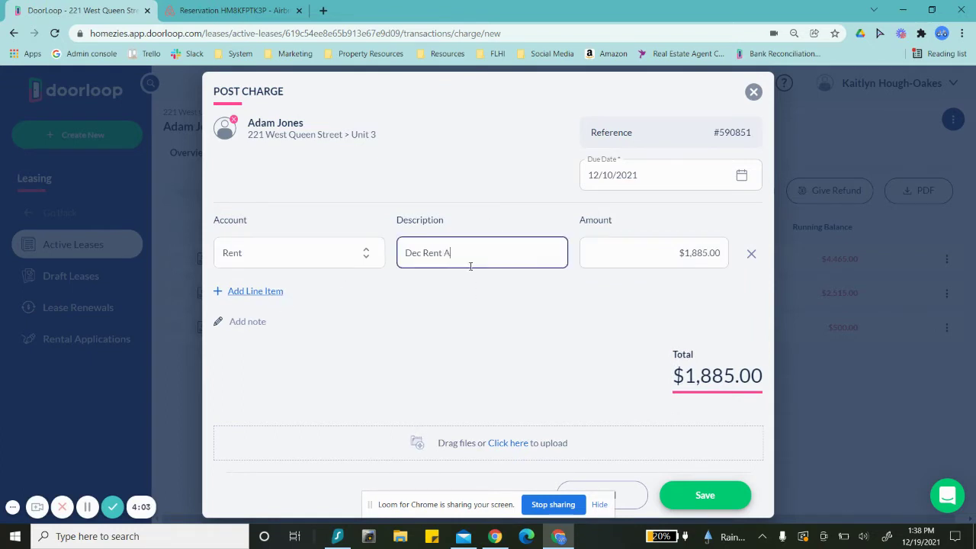
type("Airb")
type("BnB")
left_click(694, 495)
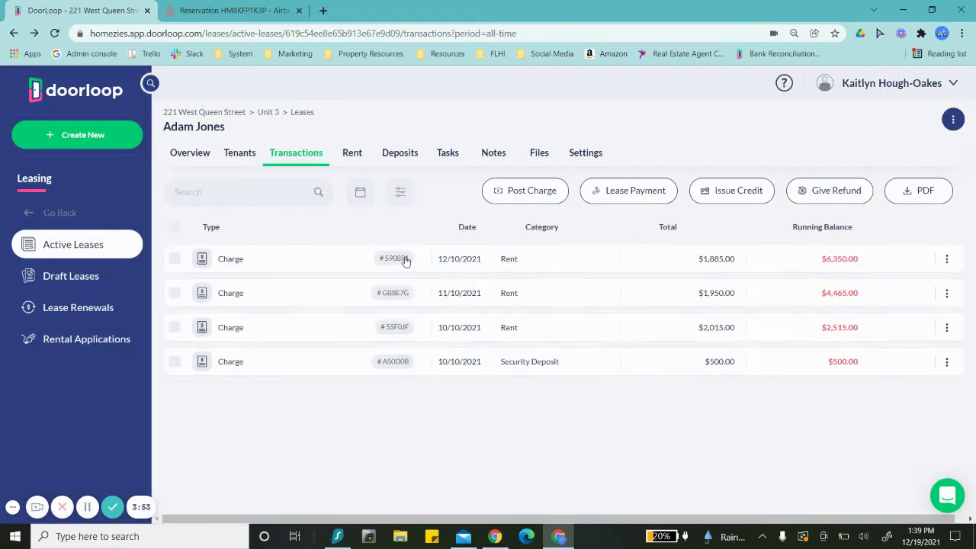
Check the remaining fees in the Airbnb host payout and start a new DoorLoop lease charge on the Cleaning account
left_click(196, 9)
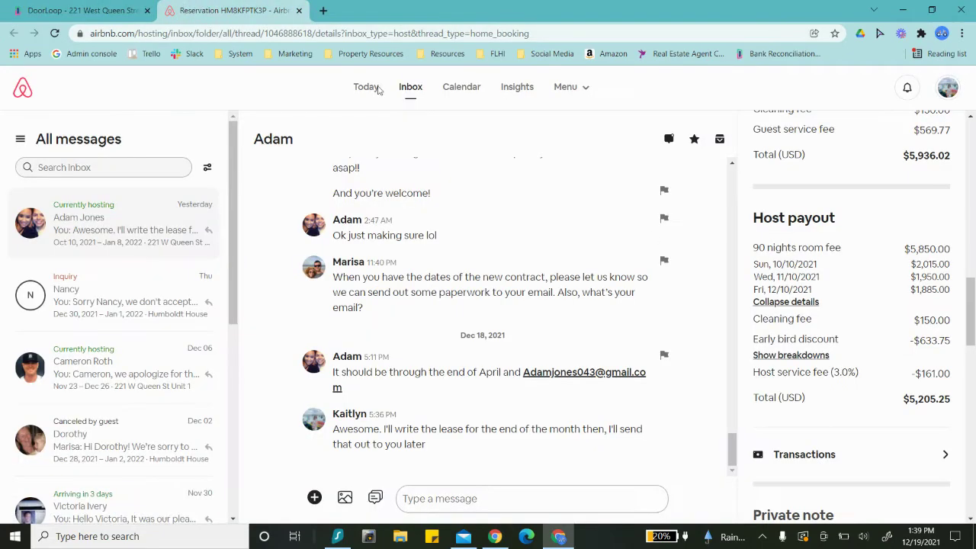
scroll(876, 289, "down", 1)
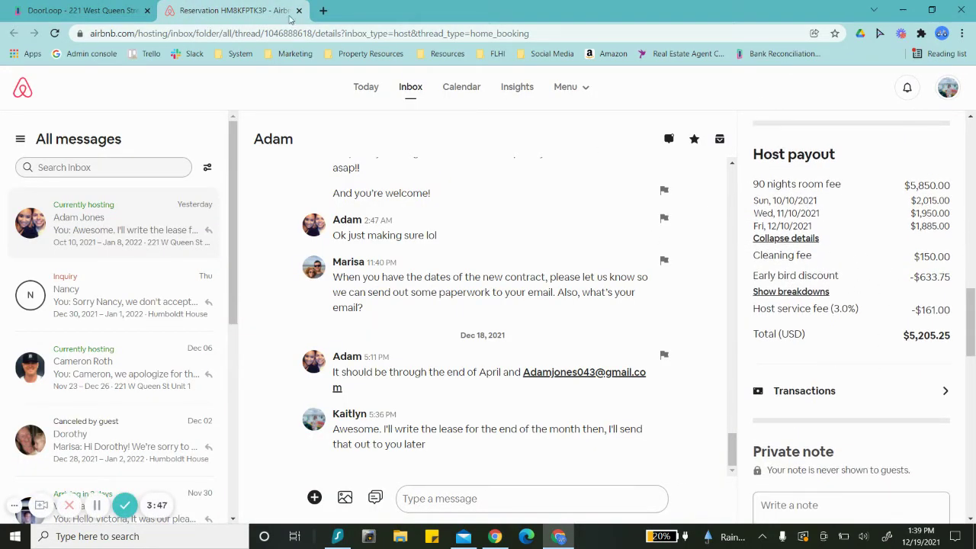
left_click(153, 9)
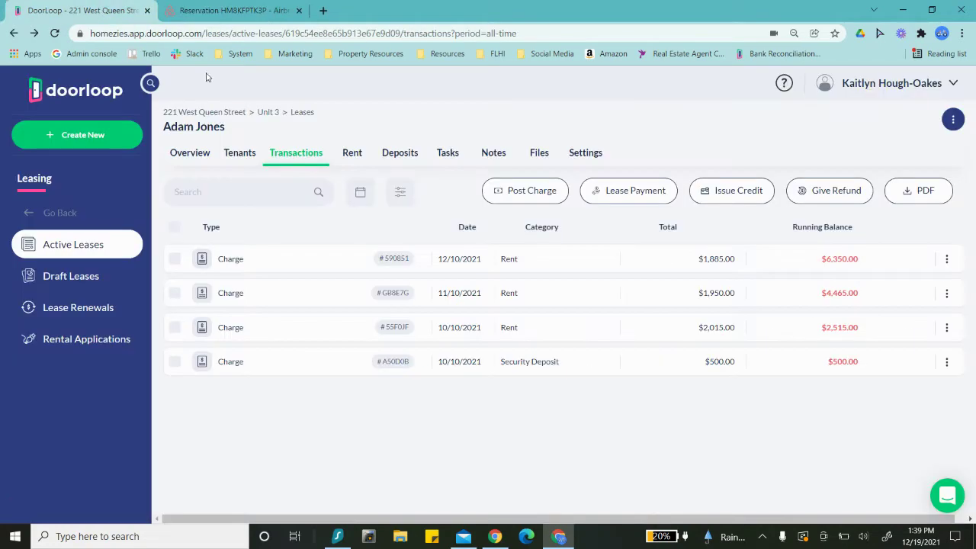
left_click(517, 195)
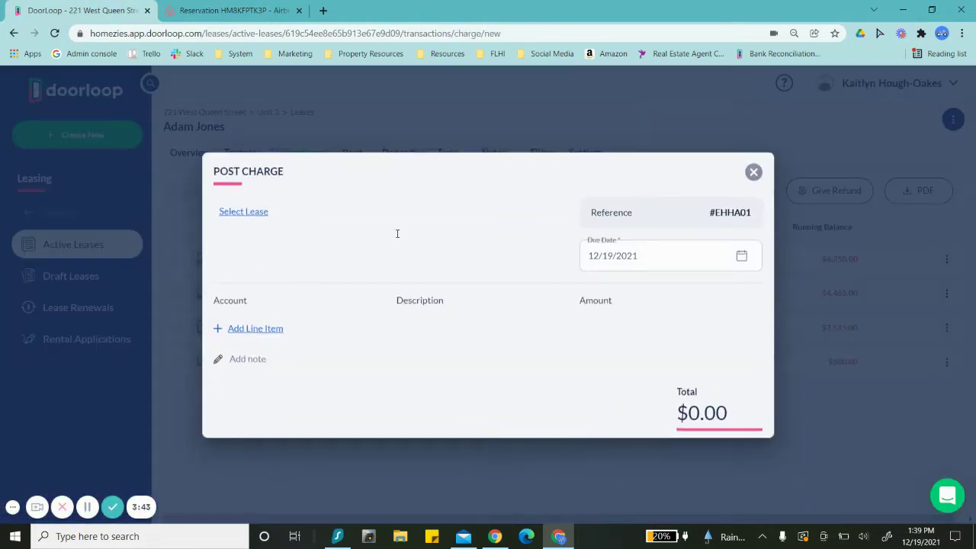
left_click(334, 254)
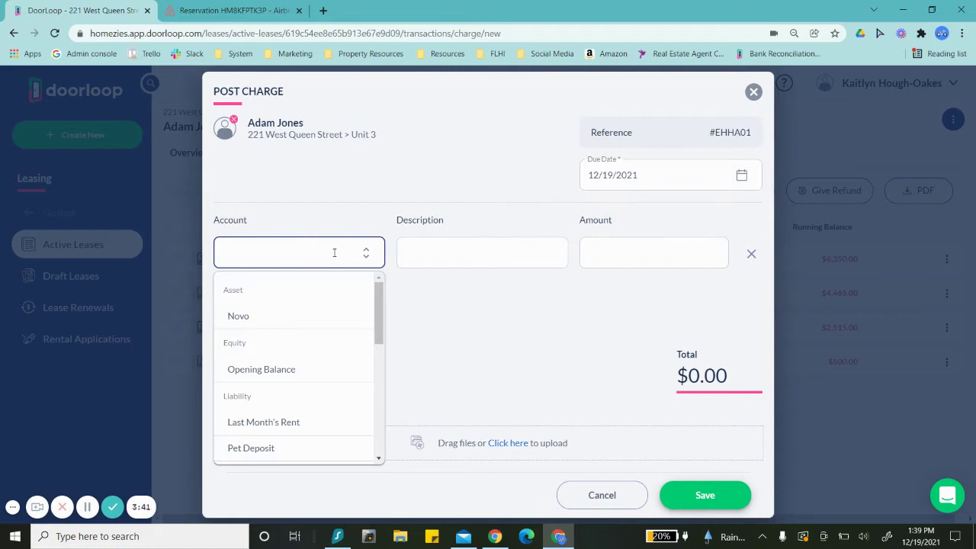
type("clea")
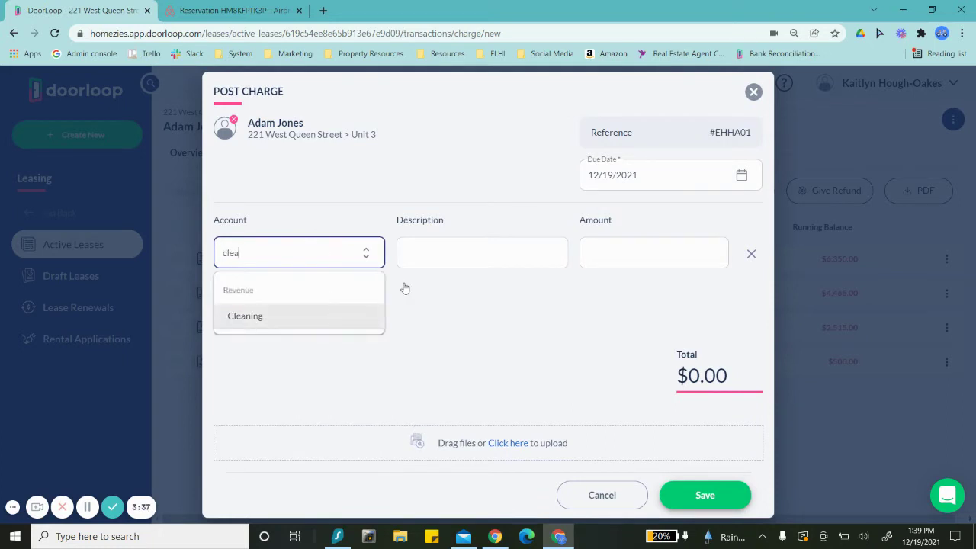
key("Tab")
Set the cleaning charge's amount to the Airbnb cleaning fee of $150.00
left_click(630, 256)
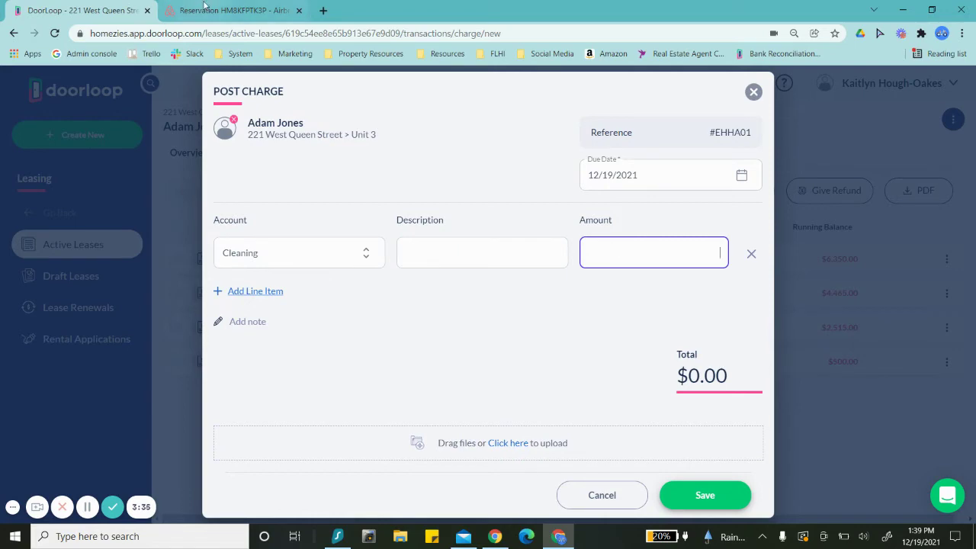
left_click(209, 10)
left_click(53, 4)
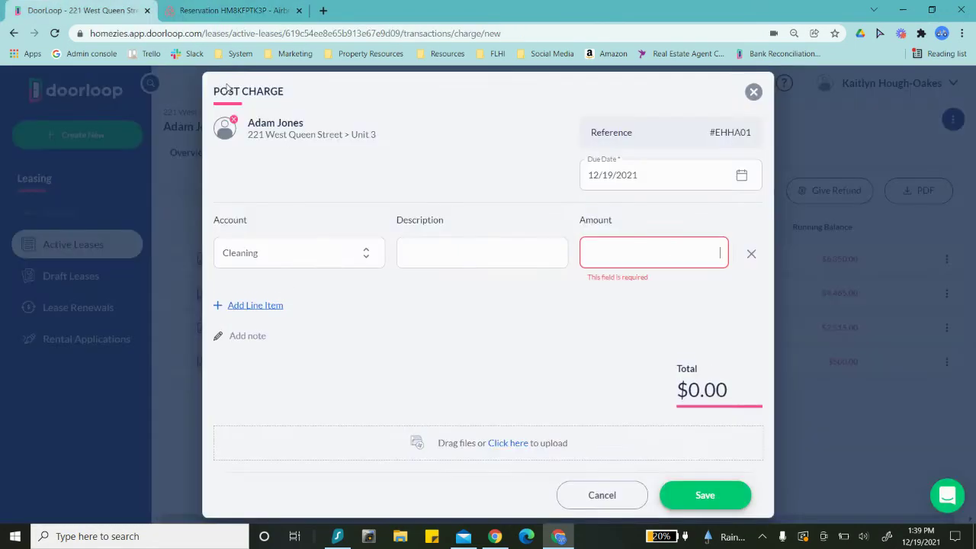
type("150")
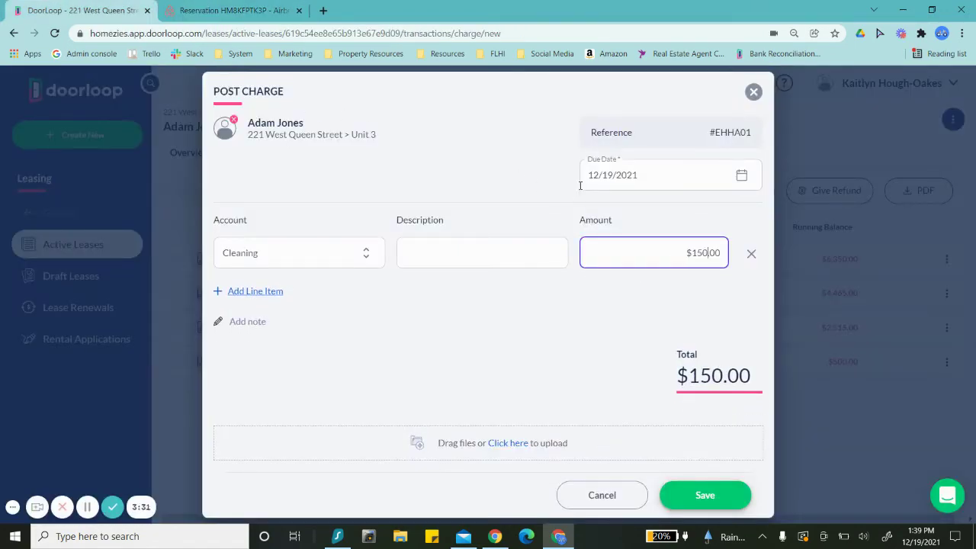
Set the cleaning charge's due date to the reservation's first rent date, 10/10/2021
left_click(607, 177)
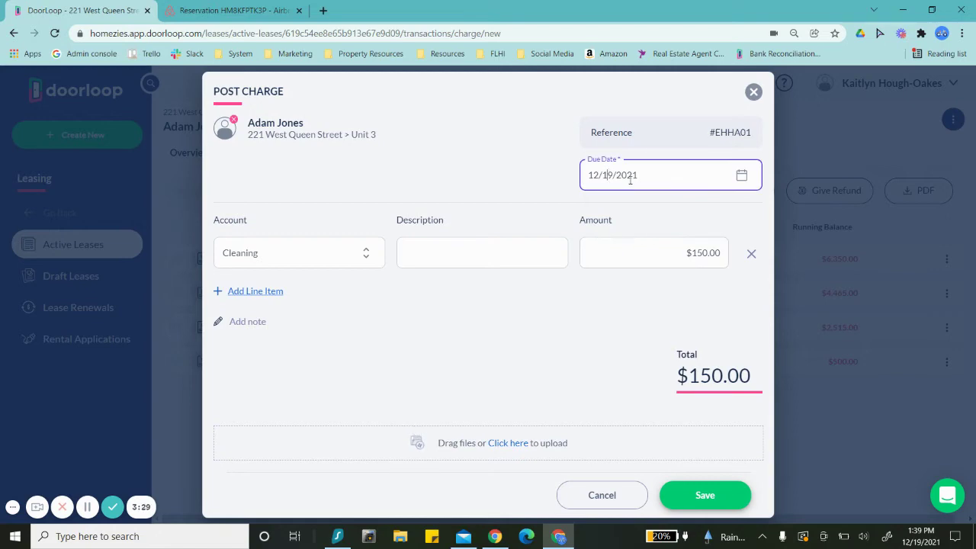
type("02021")
left_click(292, 10)
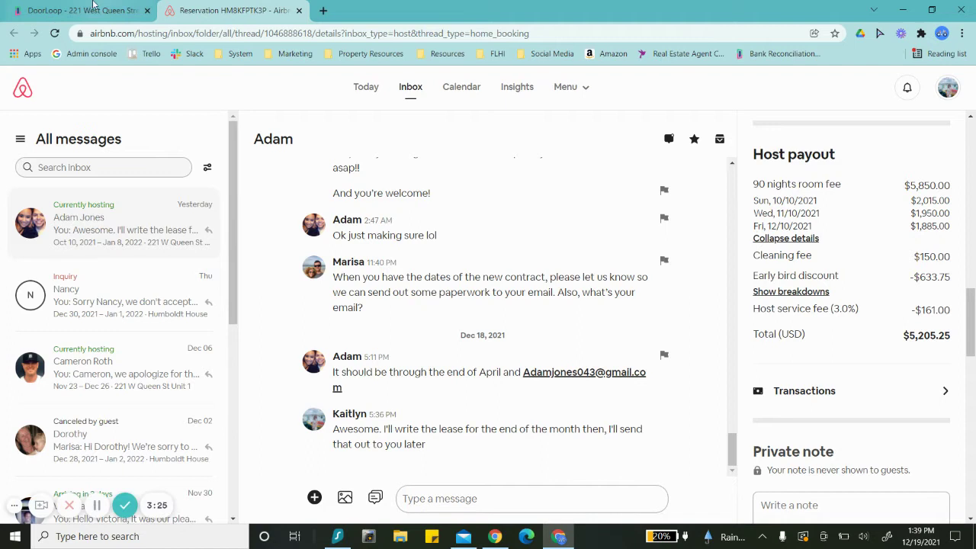
left_click(93, 5)
left_click_drag(632, 174, 565, 164)
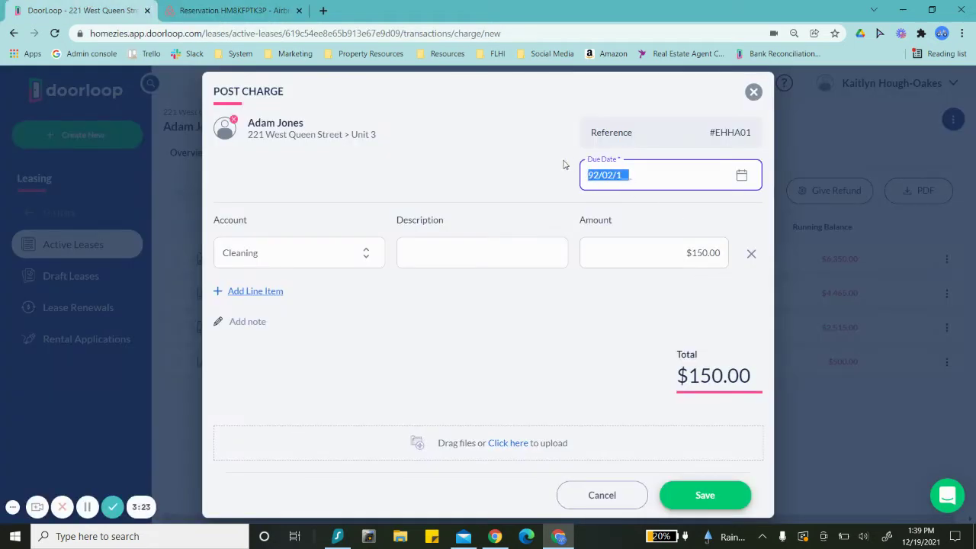
type("10")
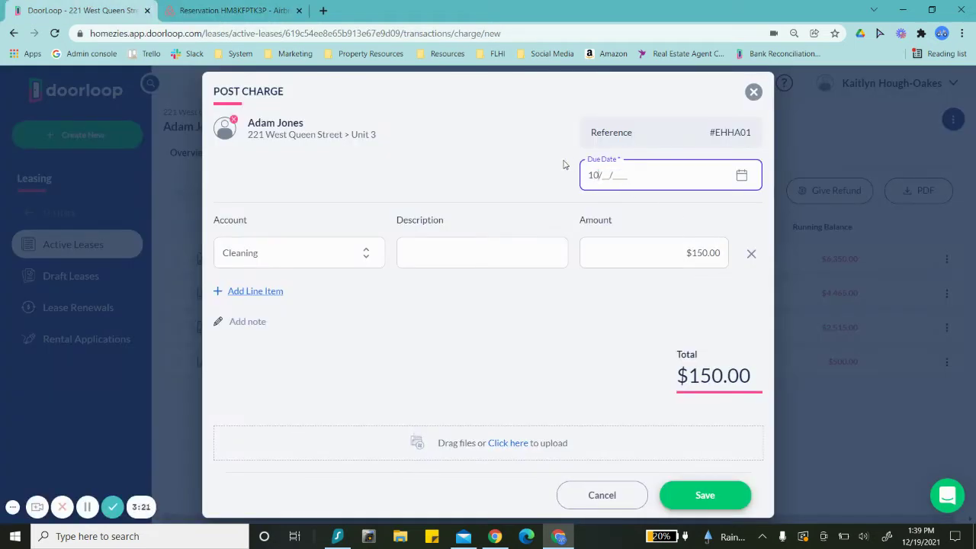
key("Tab")
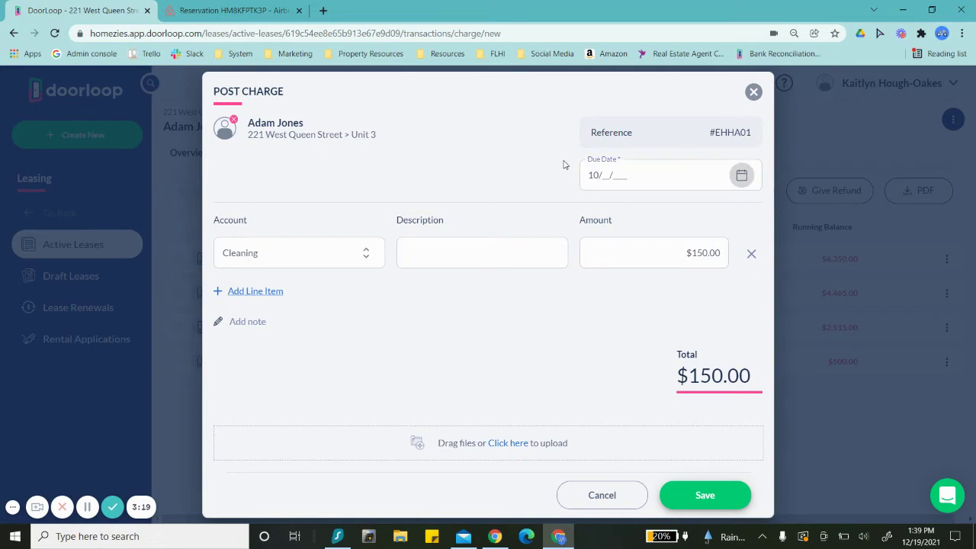
left_click(631, 180)
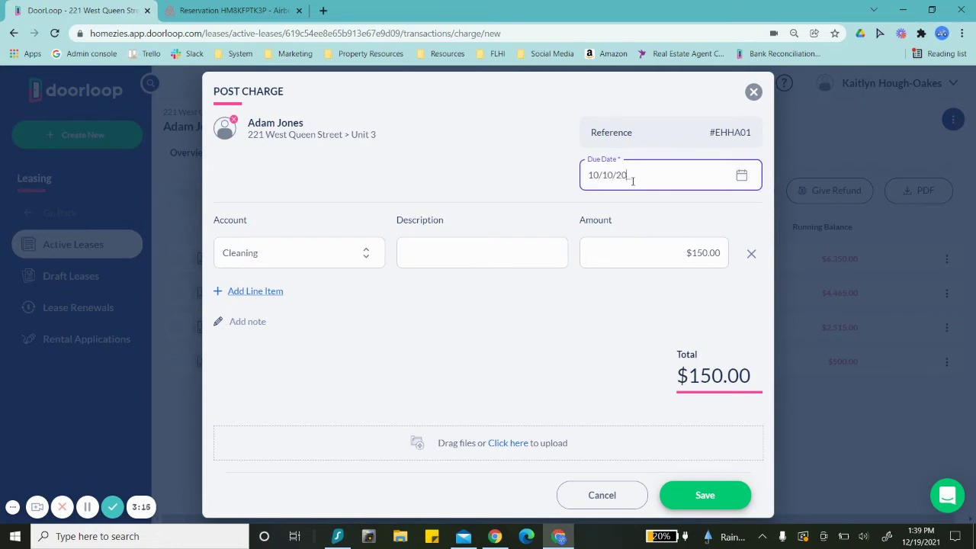
Describe the charge as "Cleaning" and save it to the lease
left_click(533, 256)
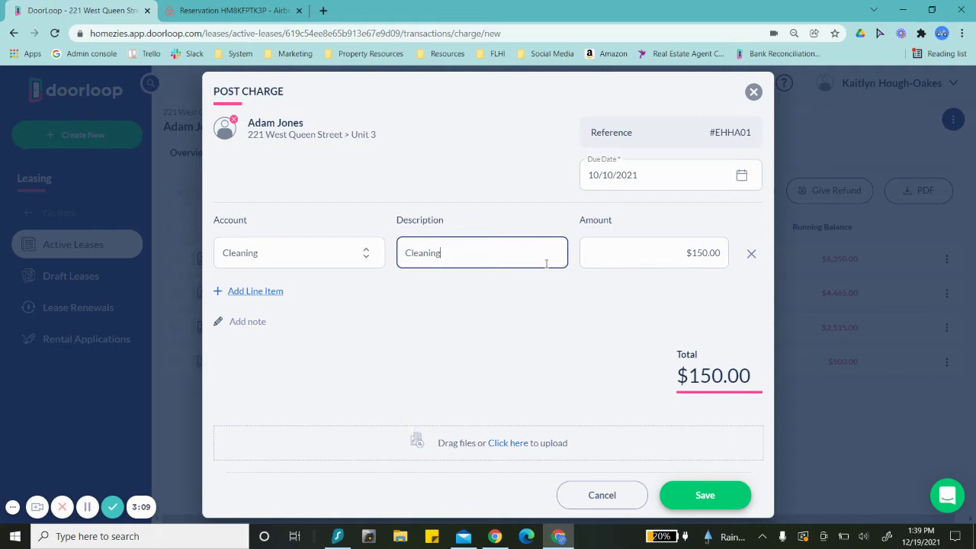
type("leaning")
left_click(724, 495)
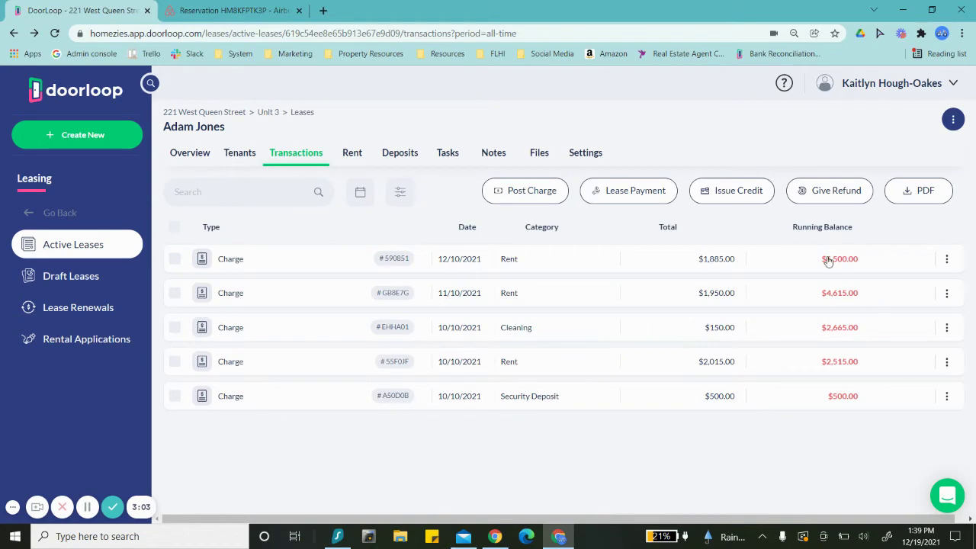
Check the deductions in the Airbnb host payout and start a new DoorLoop lease credit on the Rent account
left_click(303, 8)
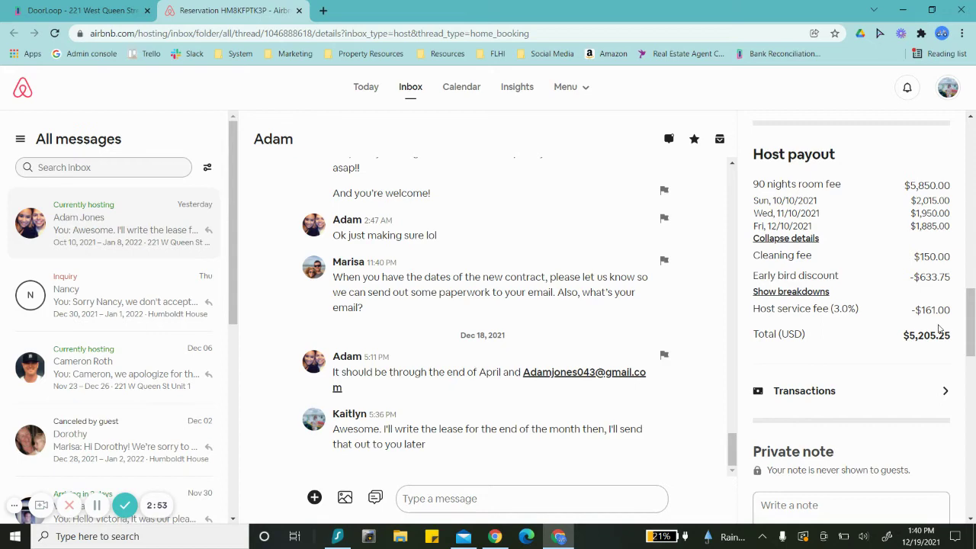
left_click(86, 11)
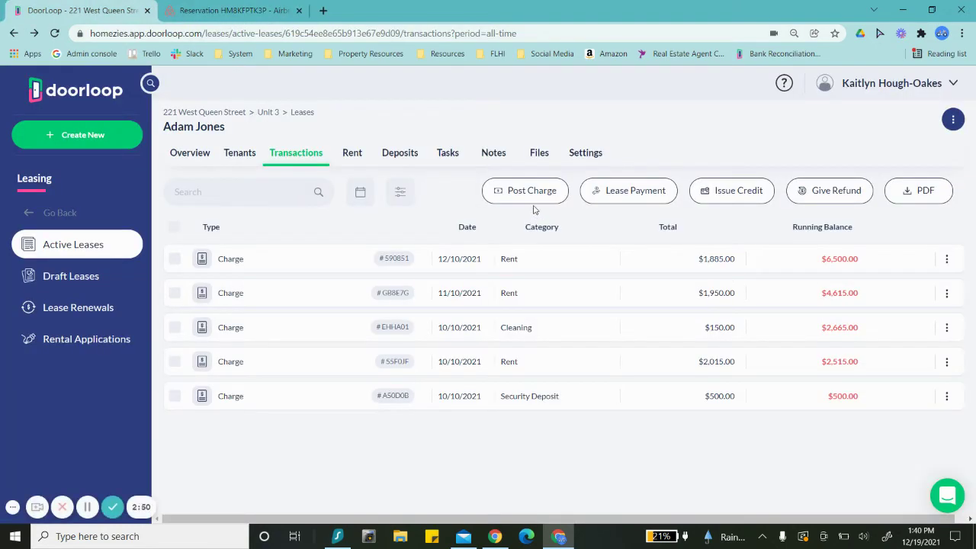
left_click(740, 192)
left_click(364, 252)
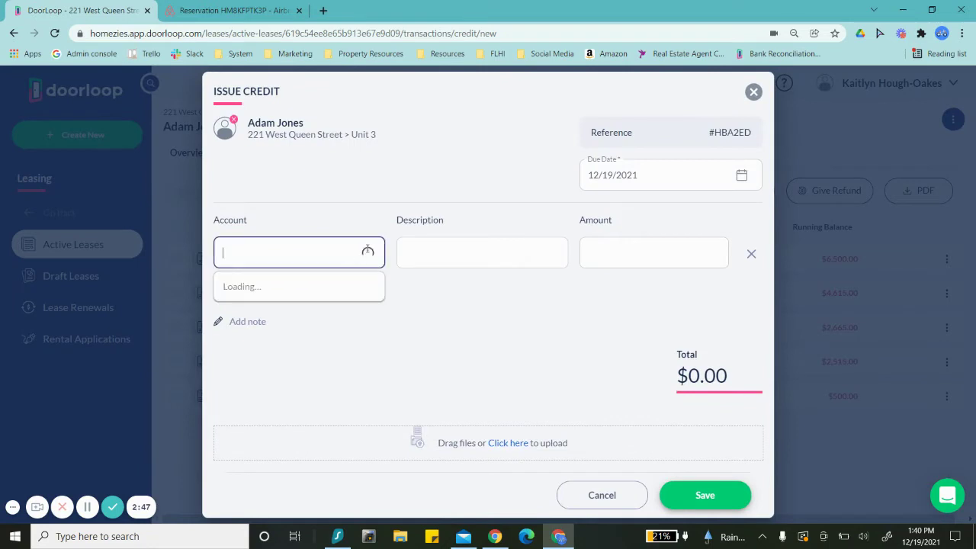
type("rent")
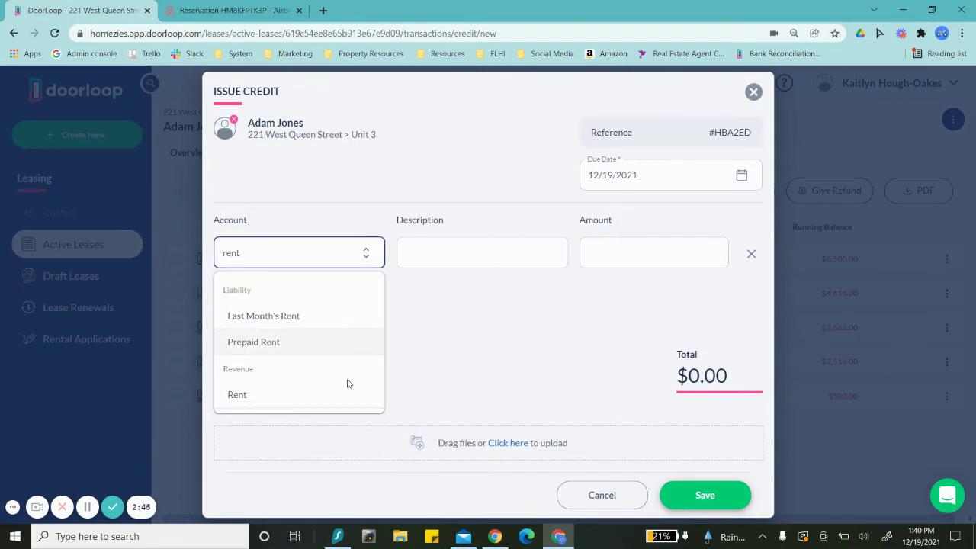
left_click(347, 388)
Describe the credit as "Early Bird Discount" and set its amount to the Airbnb discount of $633.75
left_click(447, 256)
type("Early Bird Dis")
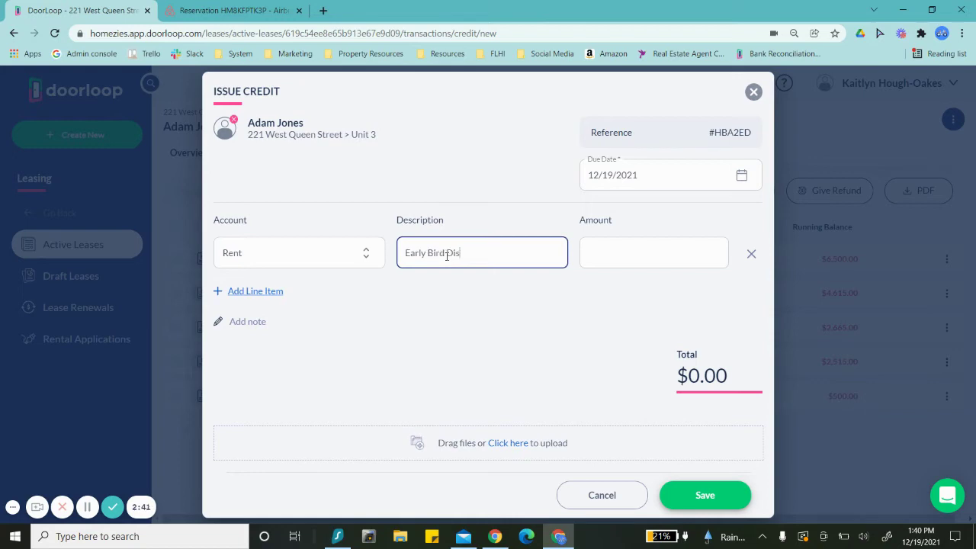
type("count")
left_click(719, 252)
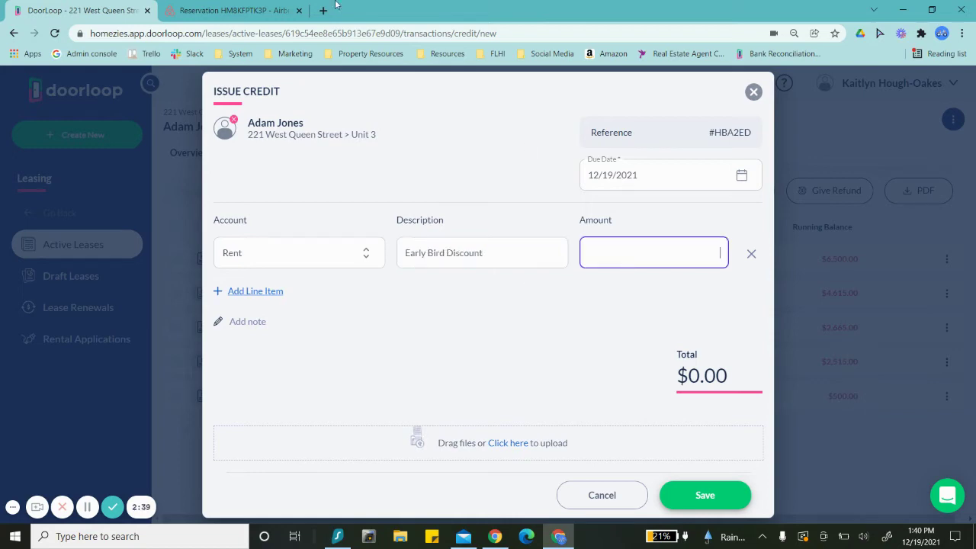
left_click(195, 7)
left_click(83, 10)
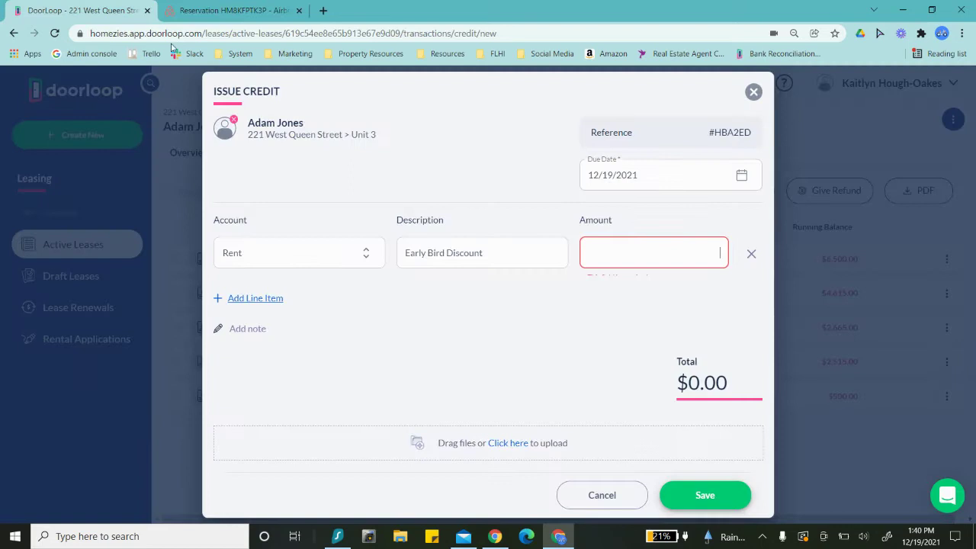
type("633.75")
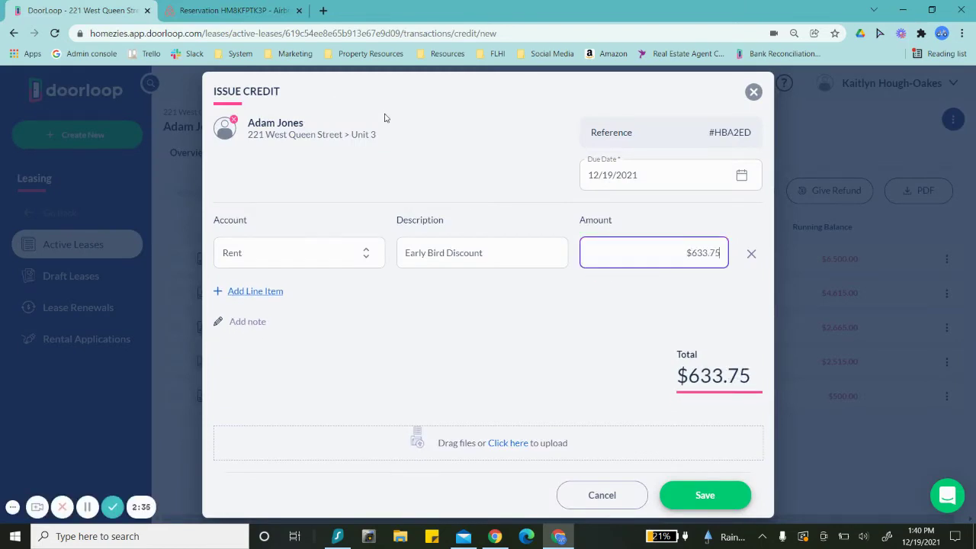
Set the early bird credit's due date to 10/10/2021
left_click(616, 174)
key("ctrl+a")
key("BackSpace")
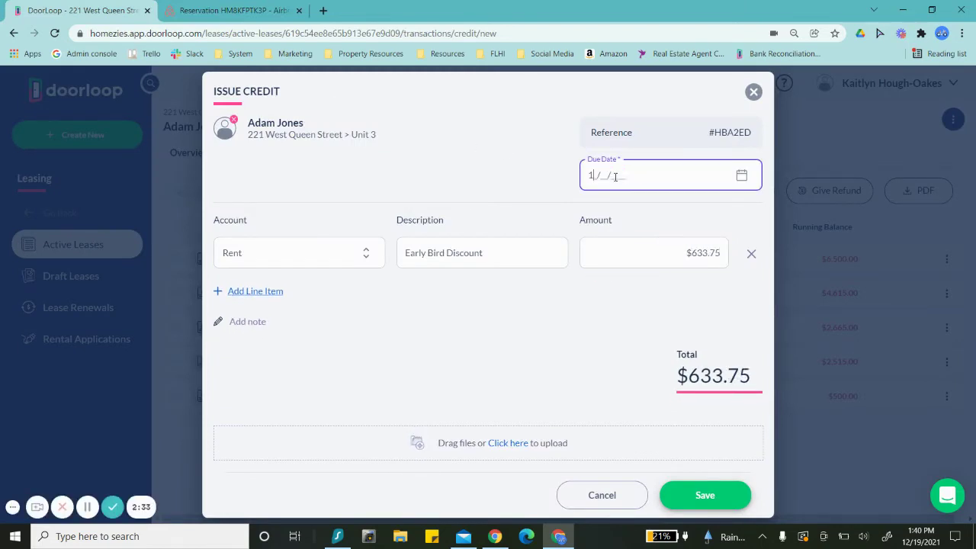
type("10/10/2021")
Append "(AirBnB)" to the early bird credit's description and save the credit to the lease
left_click(496, 255)
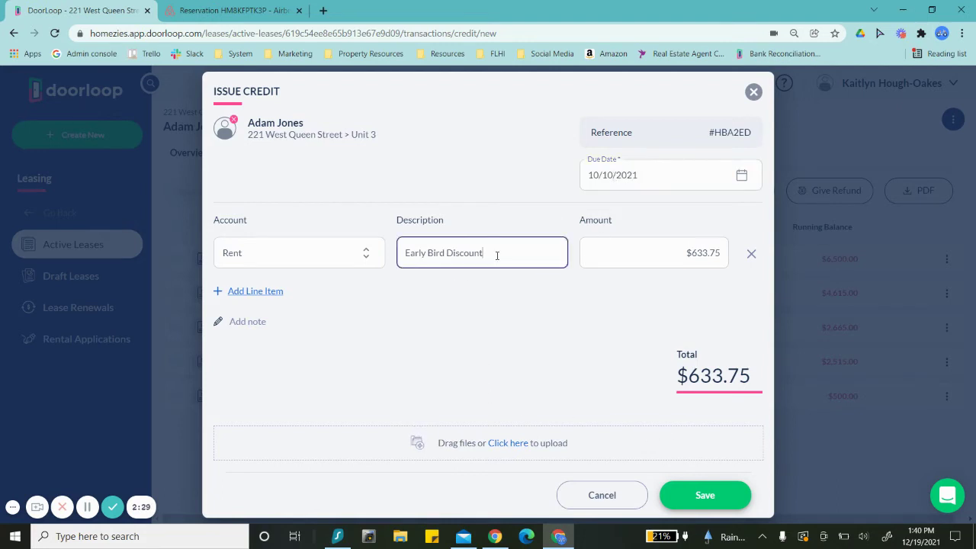
type("(AirbnB)")
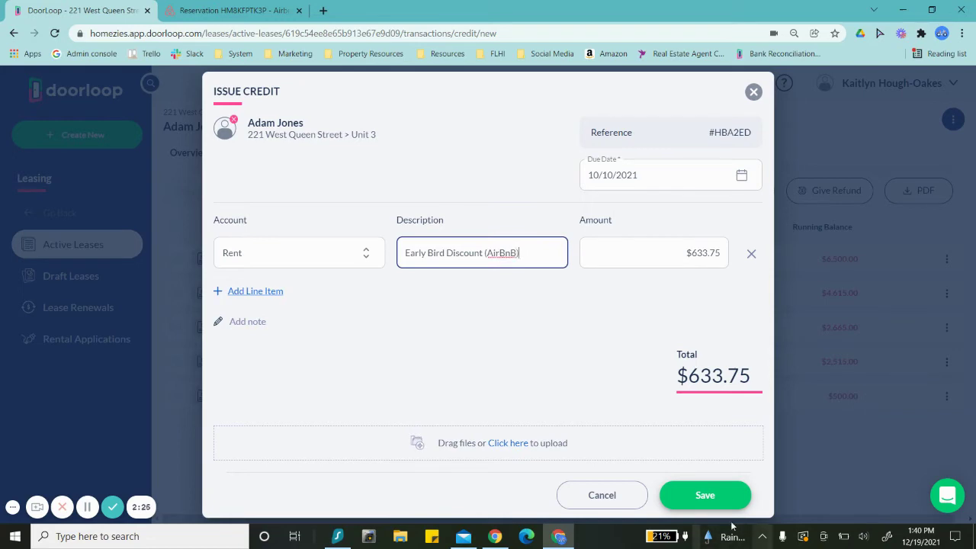
left_click(701, 494)
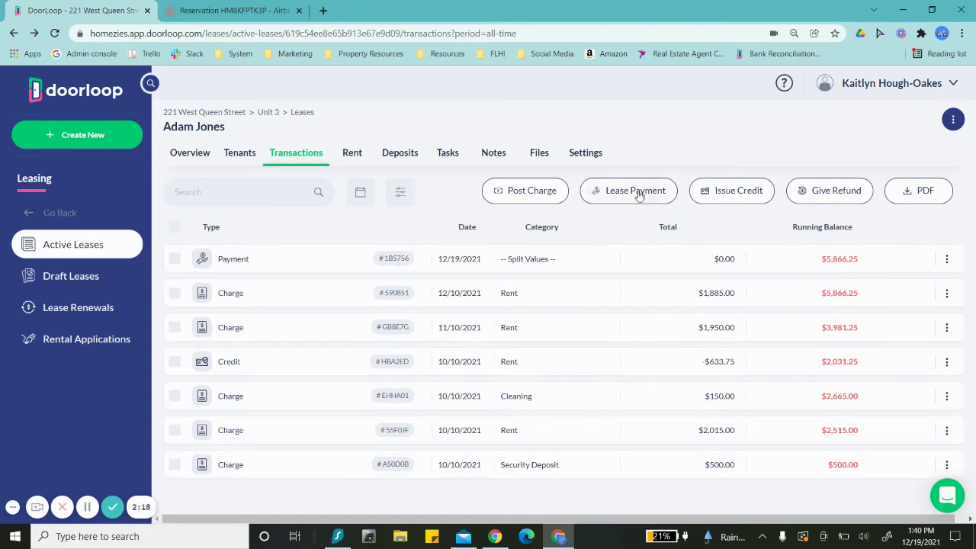
Start a second lease credit and set its due date to 10/10/2021
left_click(725, 192)
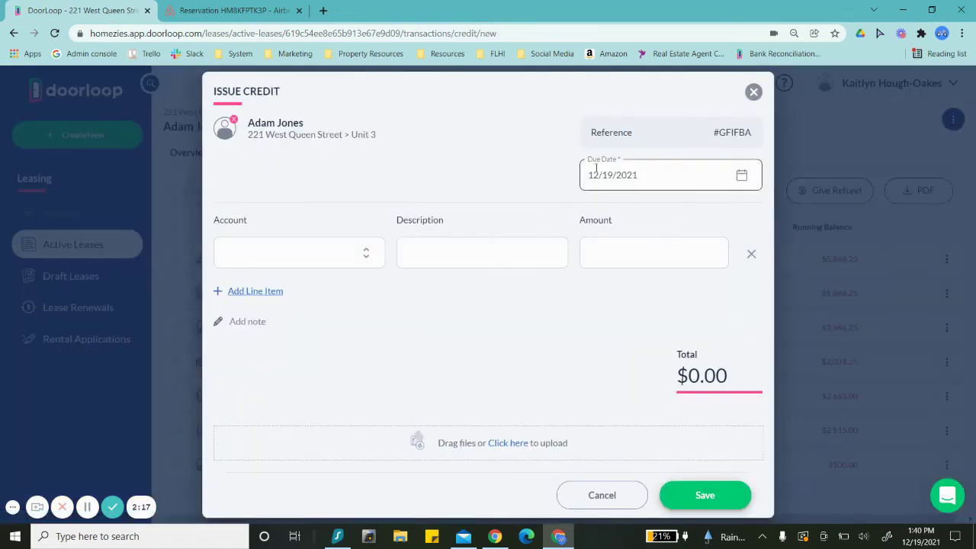
left_click(607, 174)
key("ctrl+a")
type("12")
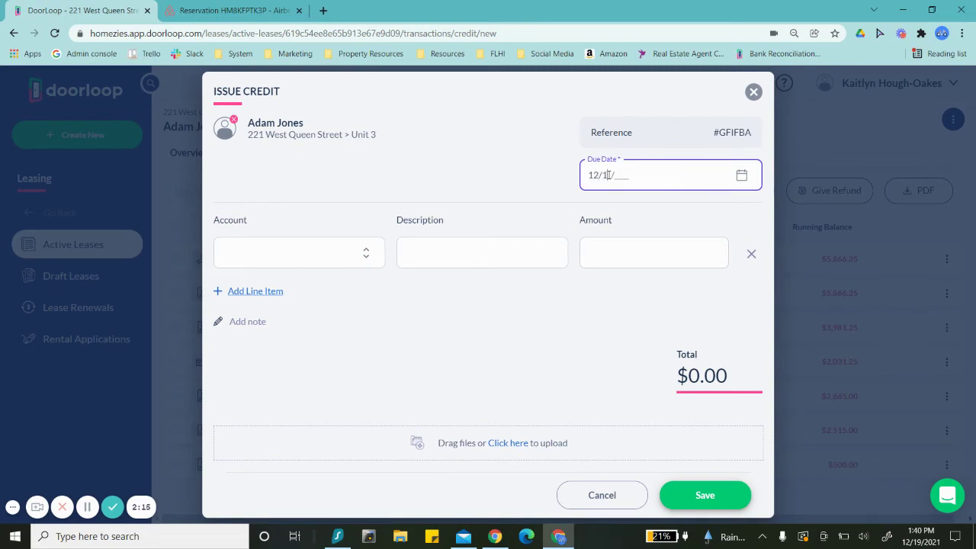
key("BackSpace")
key("BackSpace")
type("0/10/2021")
Assign the second credit to the Rent account and describe it as "AirBnB Host Fee"
left_click(364, 239)
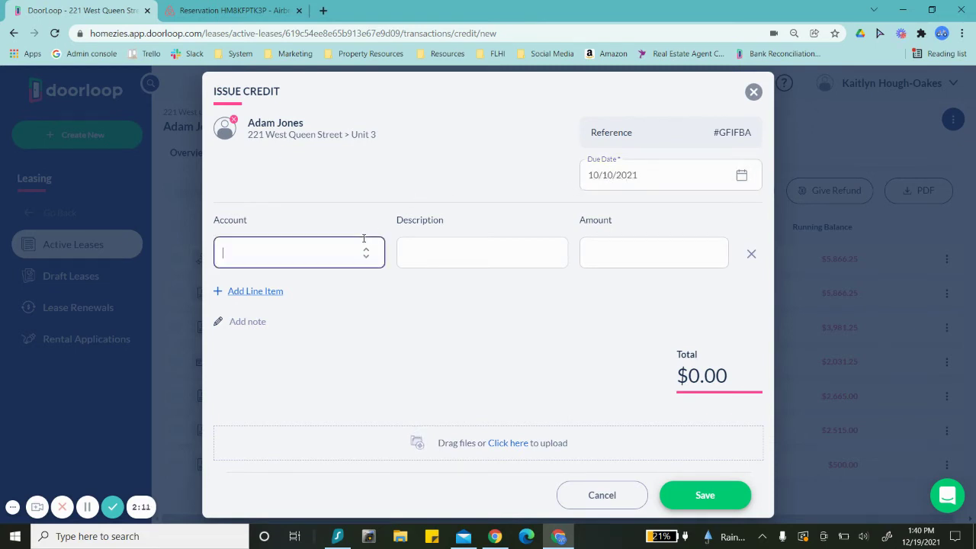
type("rent")
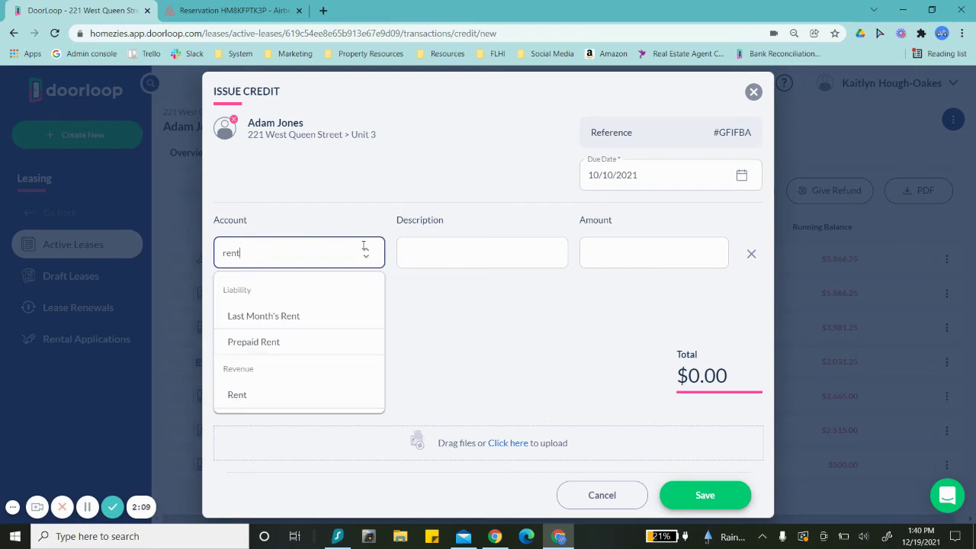
left_click(256, 397)
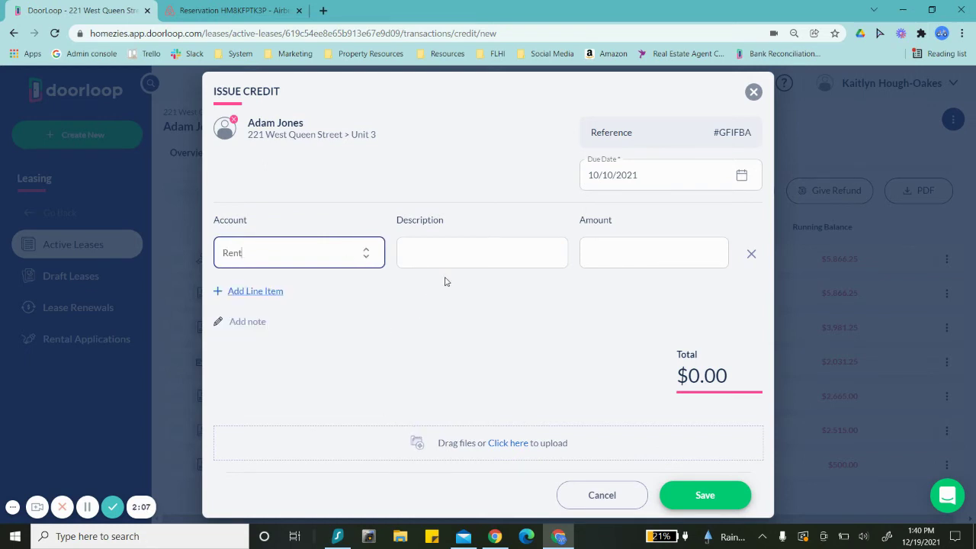
left_click(449, 262)
type("Ai")
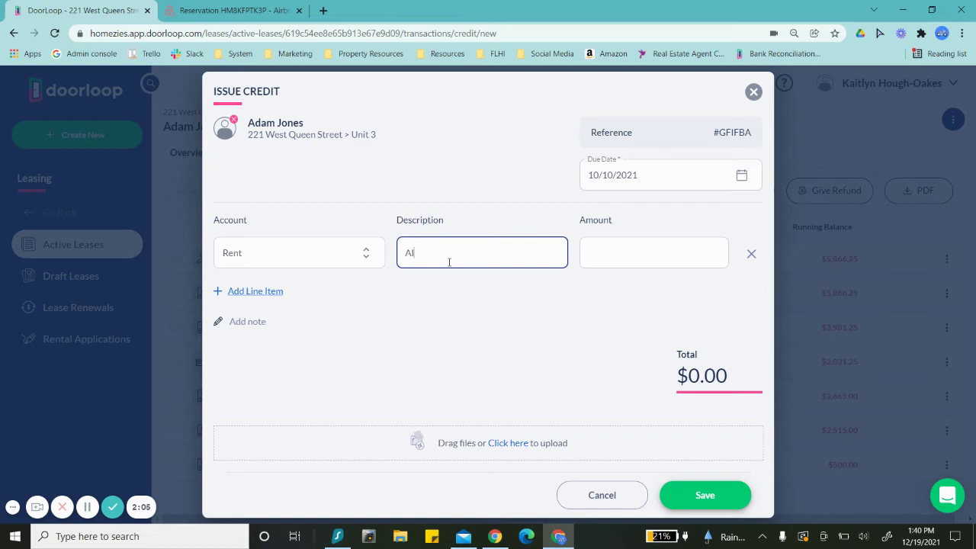
type("rBNB ")
type("Host Fee")
Set the host fee credit's amount to the Airbnb host service fee of $161.00 and save it
key("Tab")
left_click(240, 10)
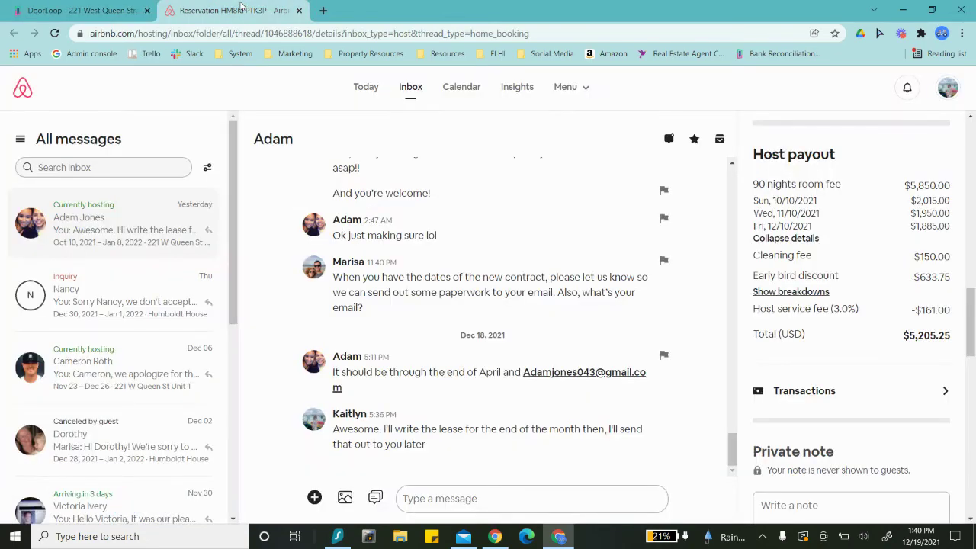
left_click(64, 6)
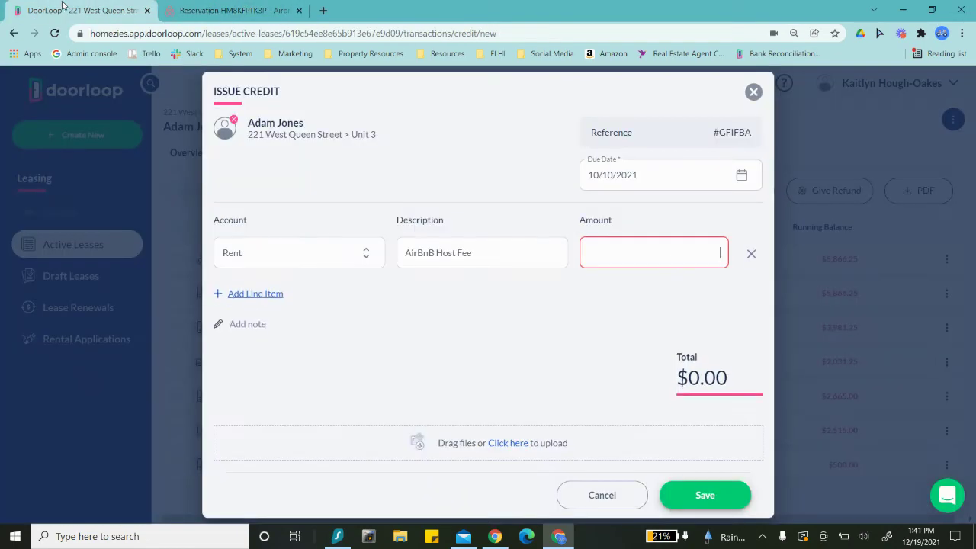
type("161")
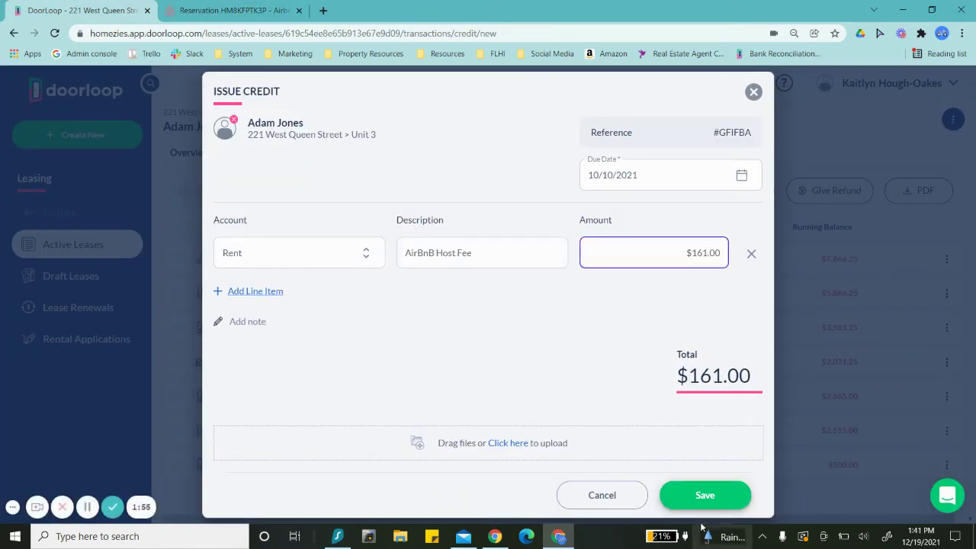
left_click(692, 504)
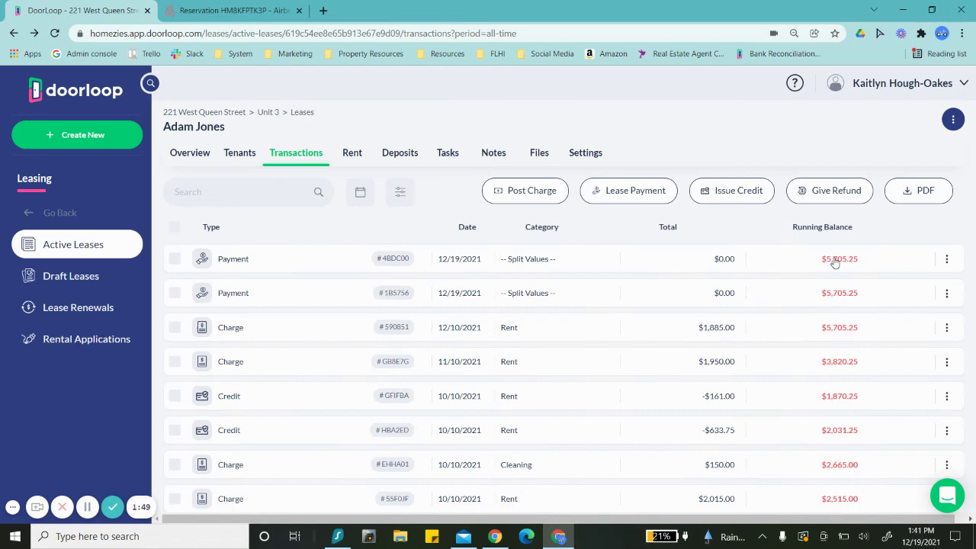
Compare the Airbnb payout total and early bird discount breakdown with the DoorLoop lease's running balance and security deposit charge
left_click(233, 9)
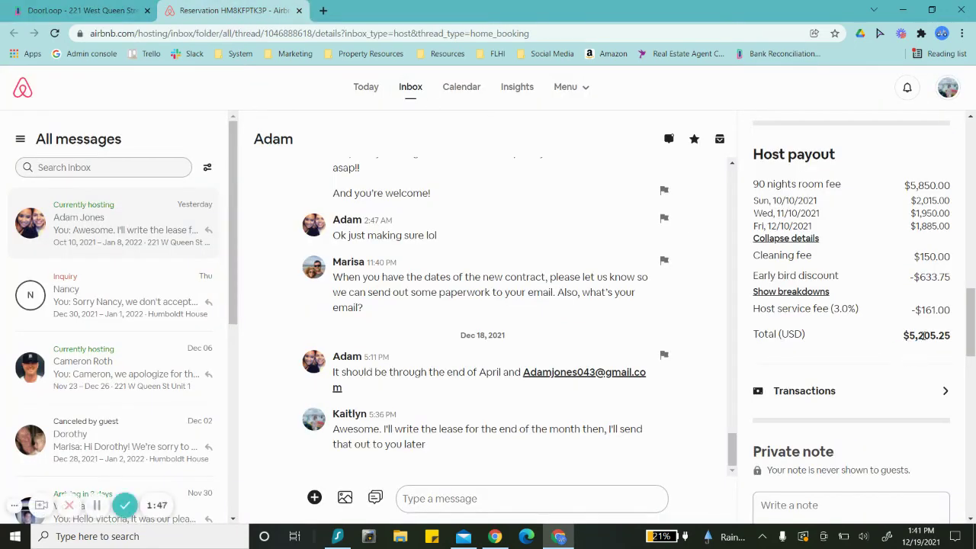
scroll(904, 321, "down", 1)
scroll(903, 321, "down", 2)
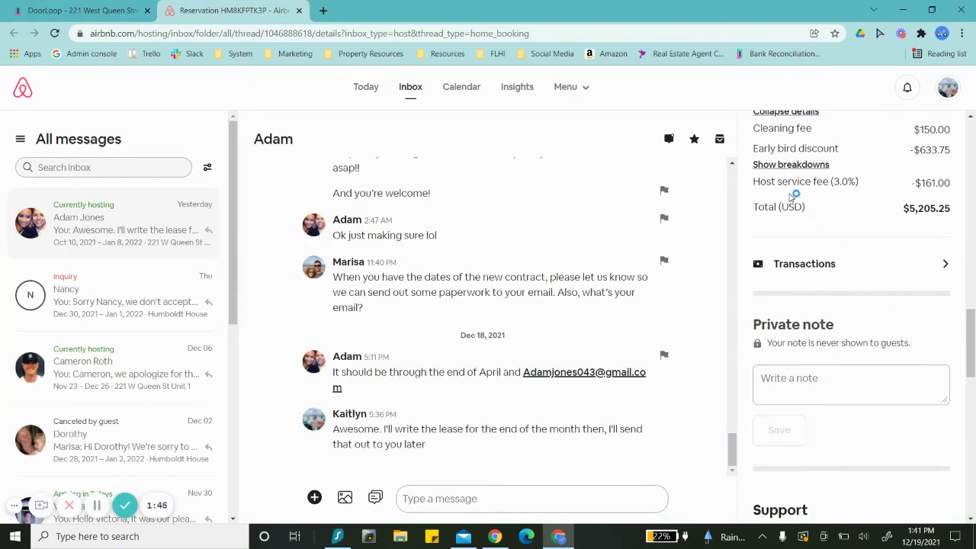
left_click(772, 164)
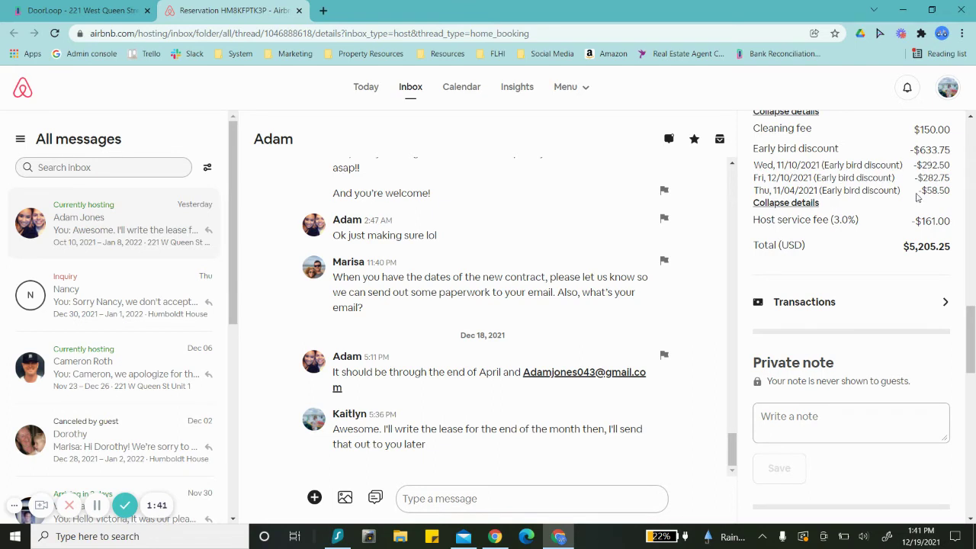
scroll(910, 241, "up", 3)
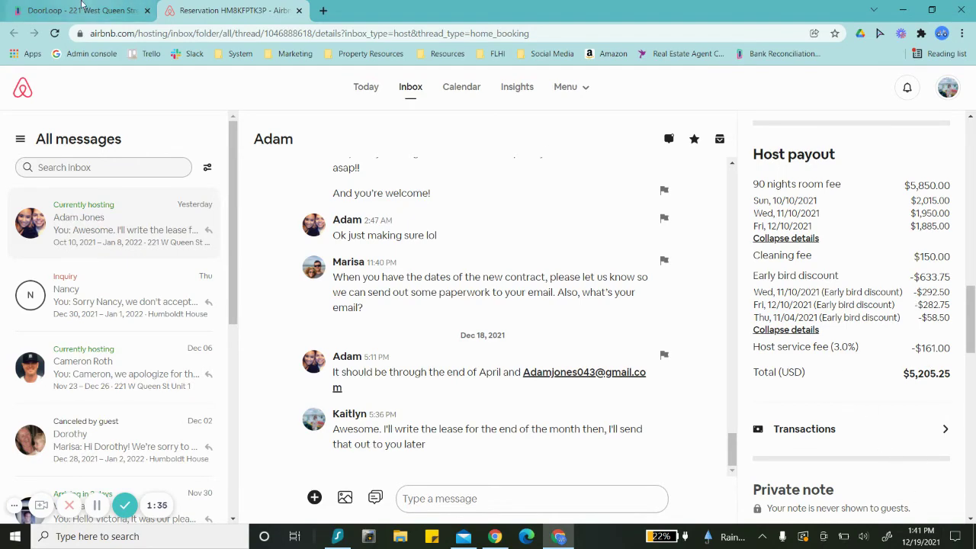
left_click(83, 10)
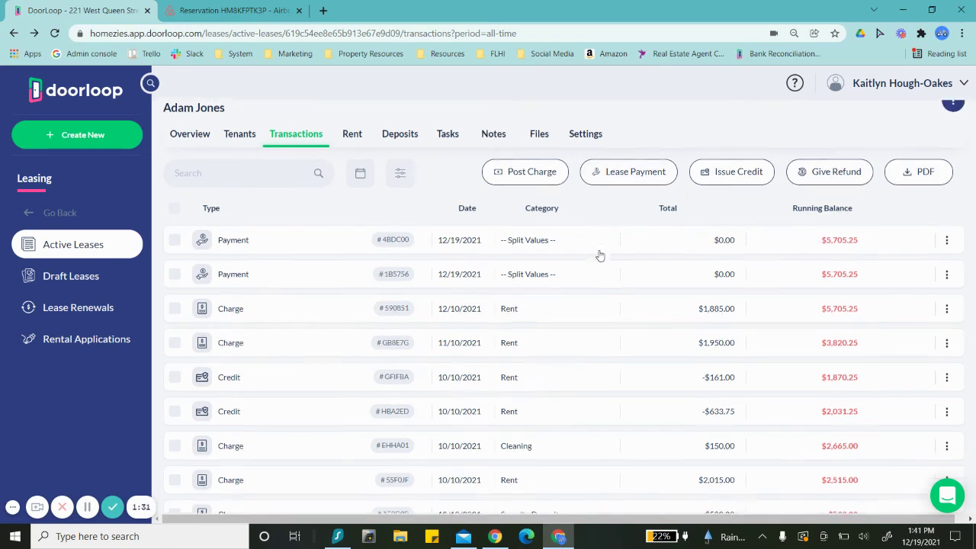
scroll(599, 254, "down", 1)
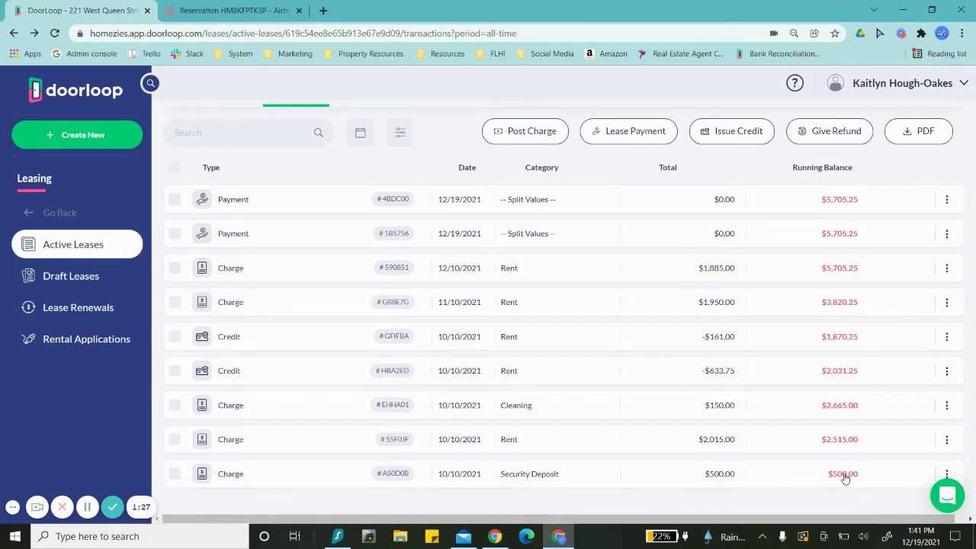
scroll(671, 366, "up", 1)
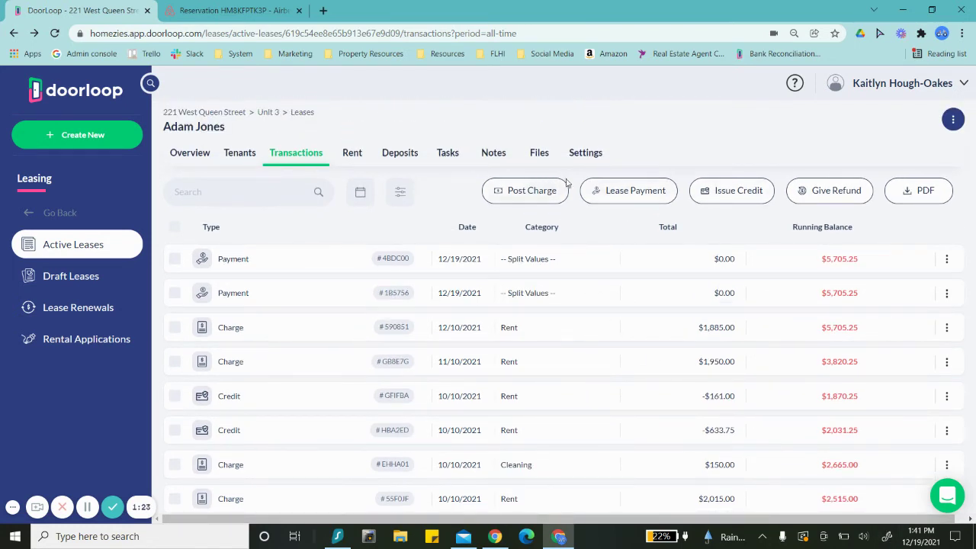
Start a lease payment received from the tenant, with Operating Account (Bayport) as the deposit account
left_click(633, 196)
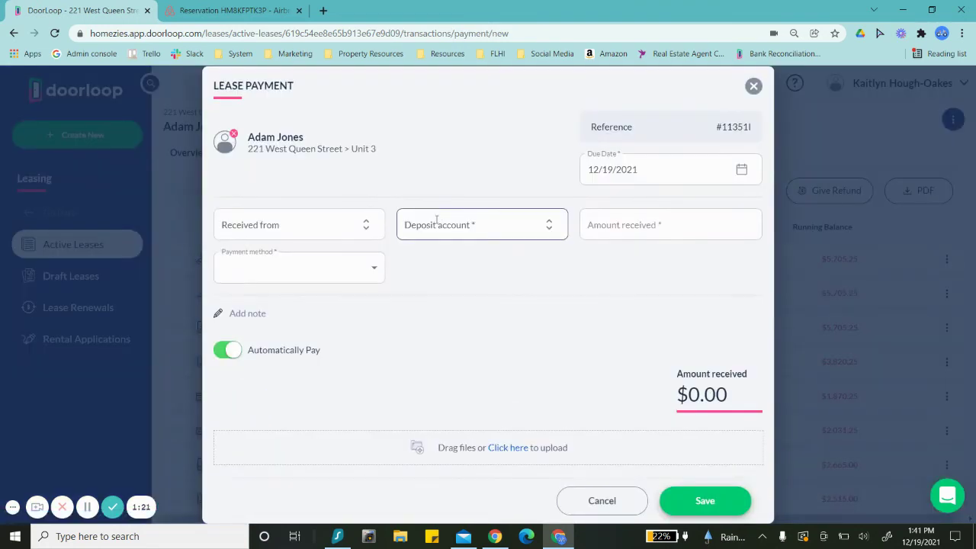
left_click(363, 226)
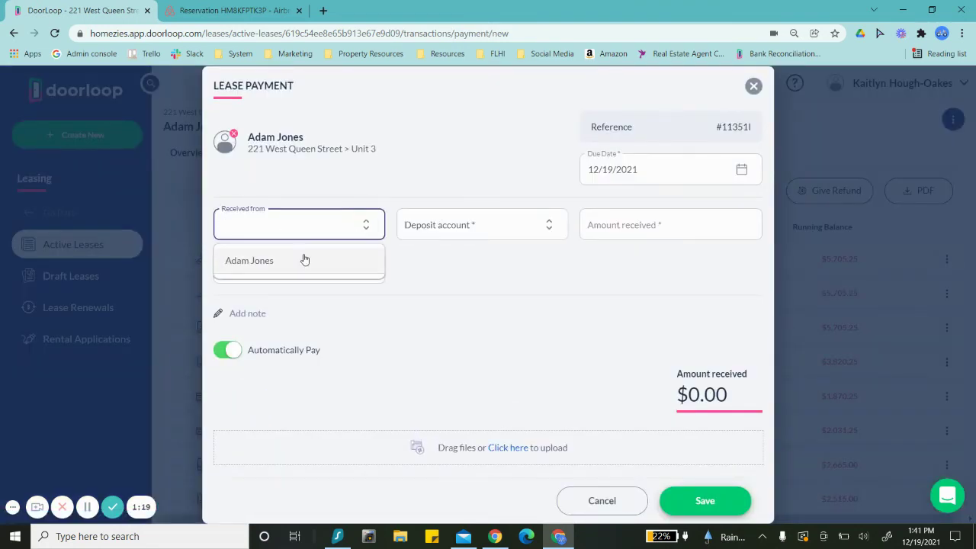
left_click(303, 260)
left_click(504, 219)
left_click(478, 258)
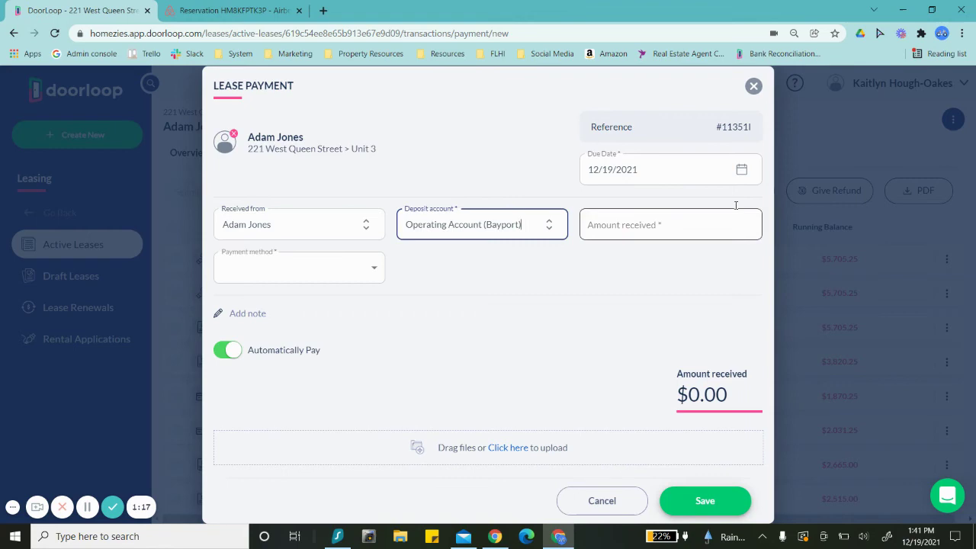
Check the first payout date in Airbnb and set the DoorLoop lease payment's due date to 10/10/2021
left_click(683, 168)
key("ctrl+Tab")
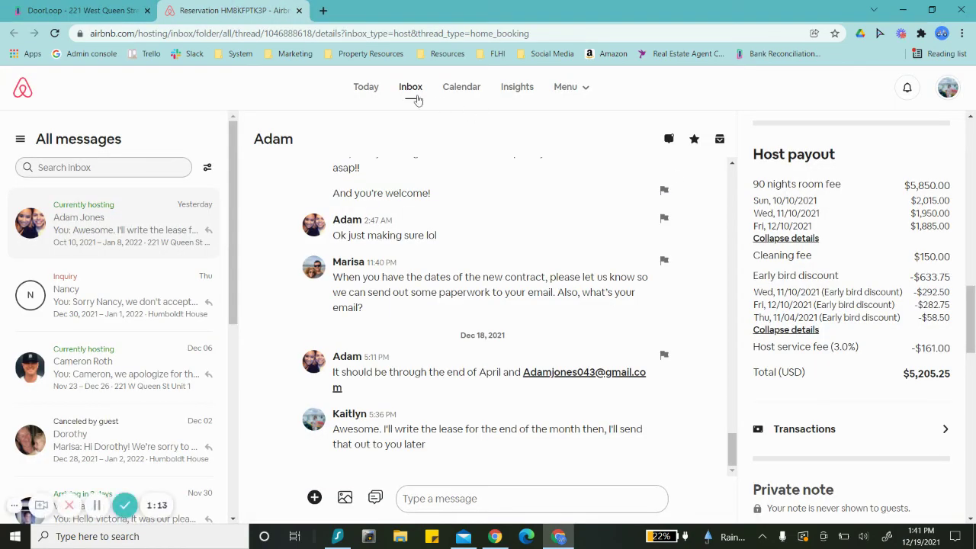
left_click(113, 12)
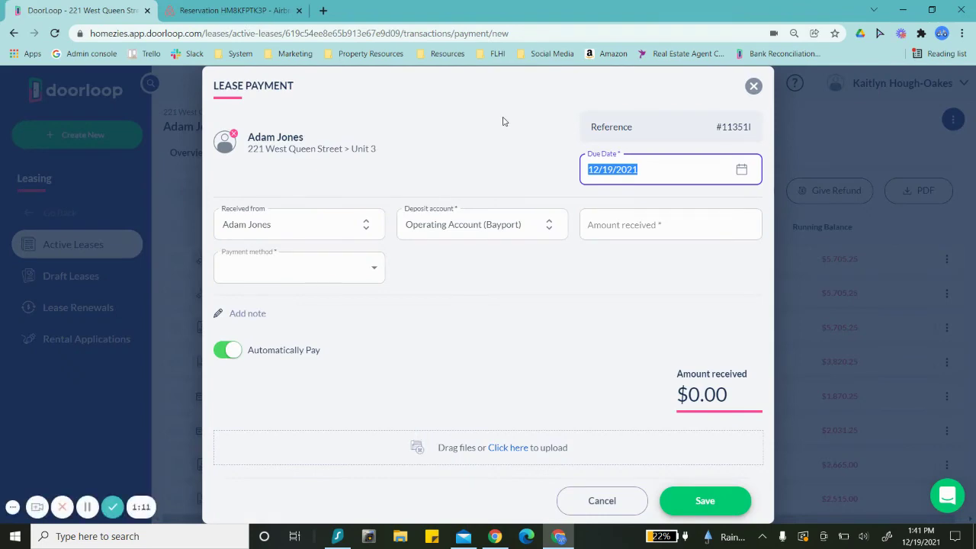
type("1010")
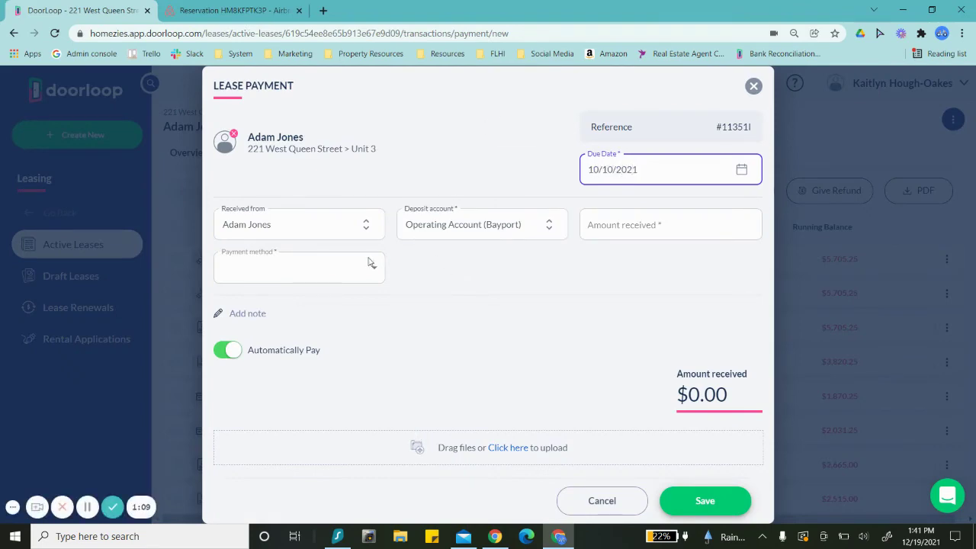
Check the first payout amount in Airbnb and set the DoorLoop lease payment's amount received to $2,015.00 with payment method Other
left_click(597, 224)
left_click(164, 9)
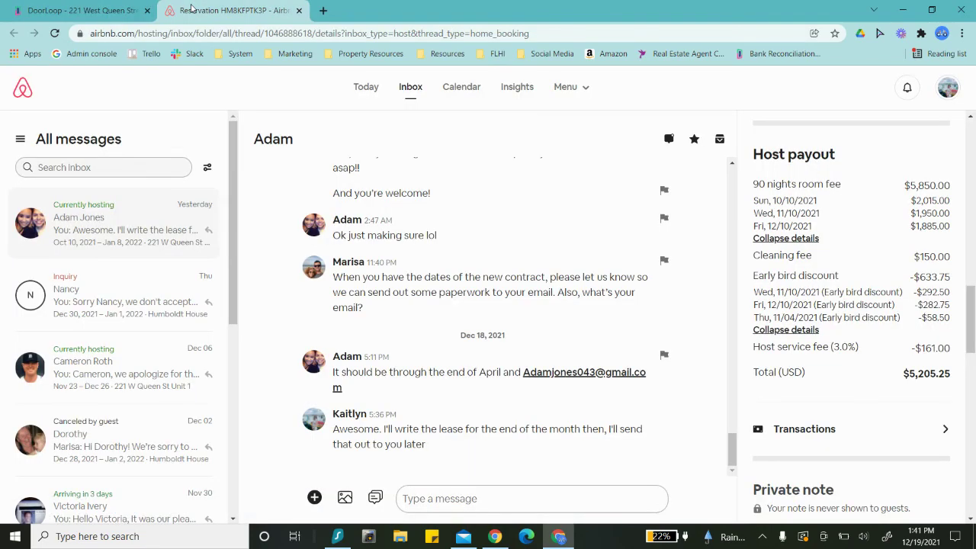
left_click(90, 11)
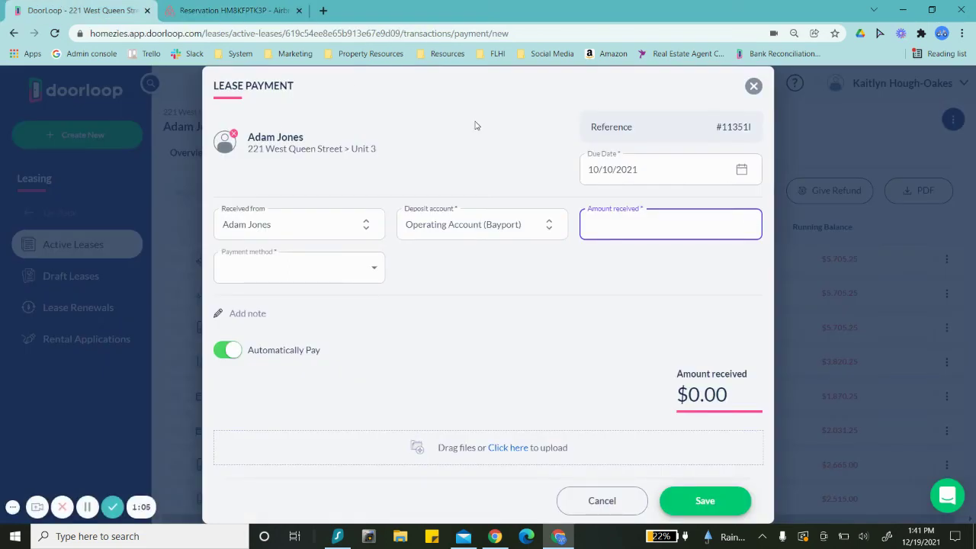
type("2,015")
left_click(304, 266)
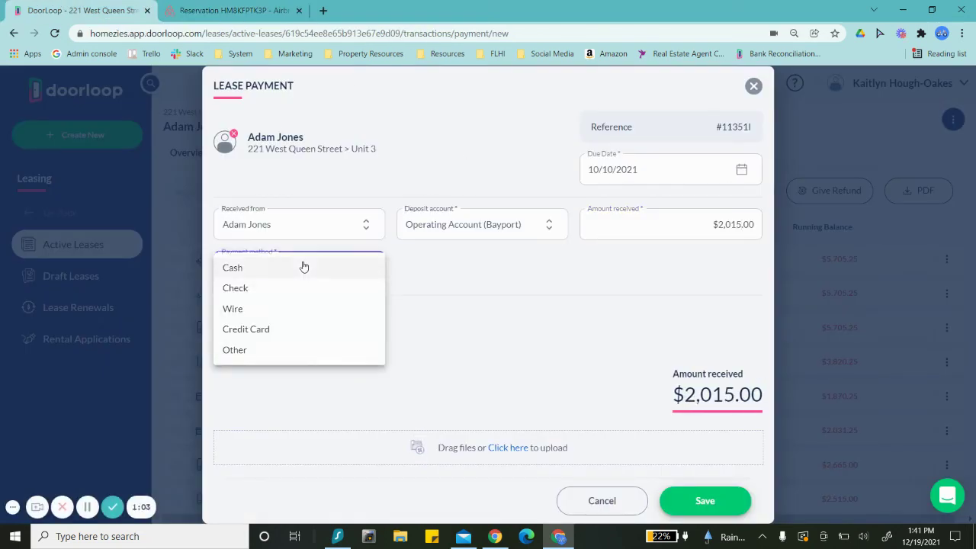
left_click(339, 347)
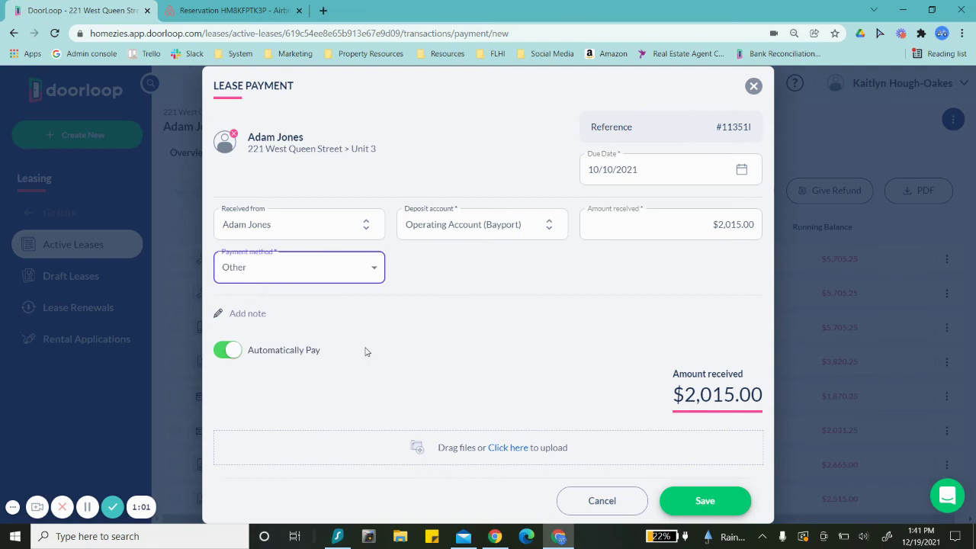
Turn off Automatically Pay to review the outstanding transactions, turn it back on and save the 10/10/2021 lease payment
left_click(229, 349)
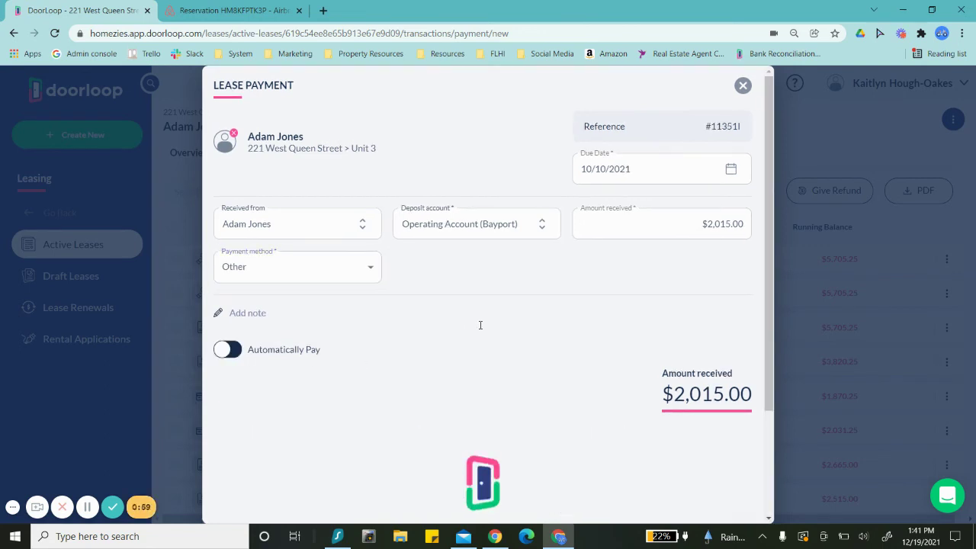
scroll(480, 324, "down", 2)
scroll(480, 330, "down", 1)
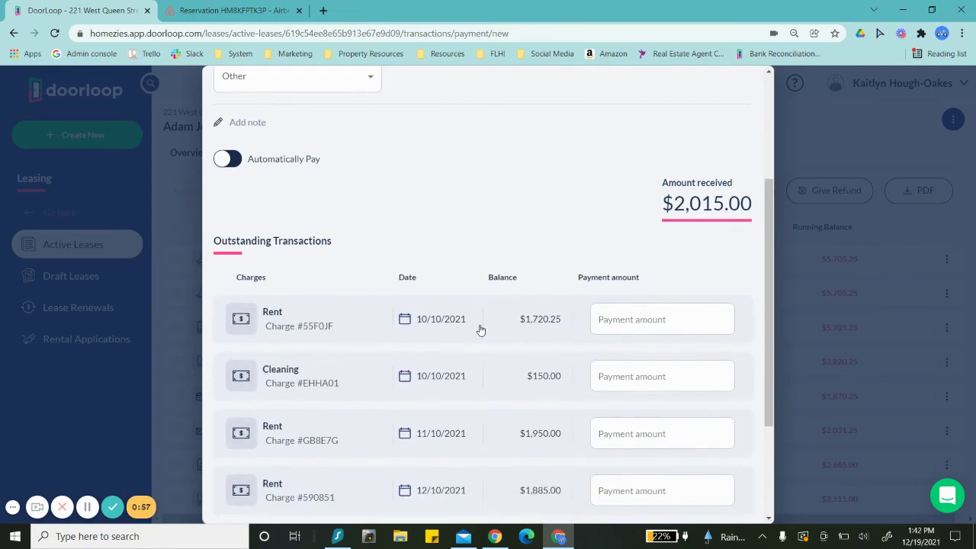
left_click(228, 160)
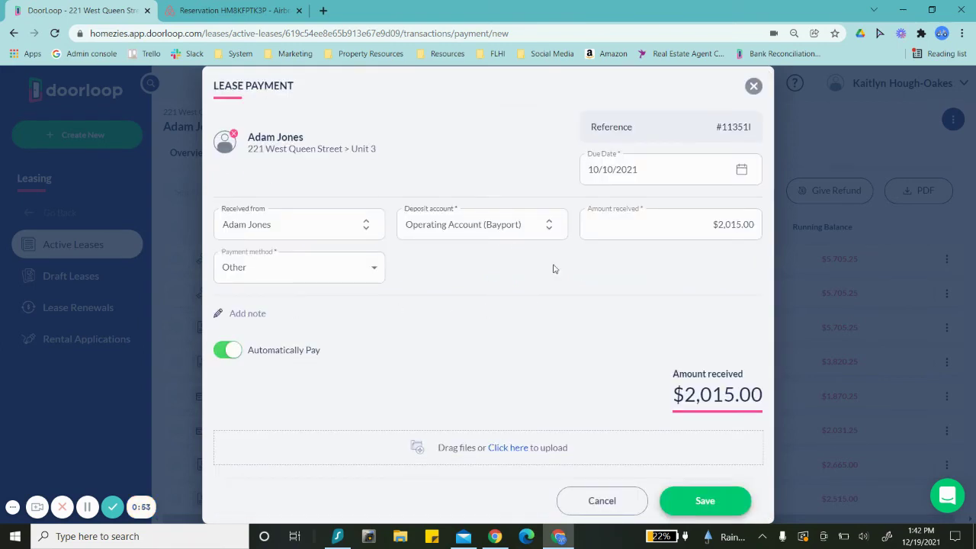
left_click(704, 501)
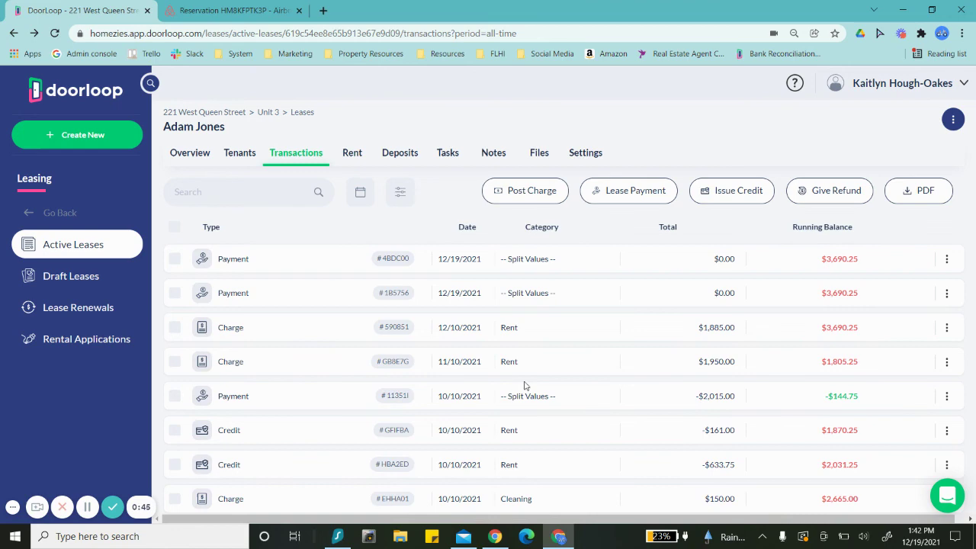
Review the lease's running balance and start a new lease payment with due date 11/10/2021
scroll(612, 397, "down", 2)
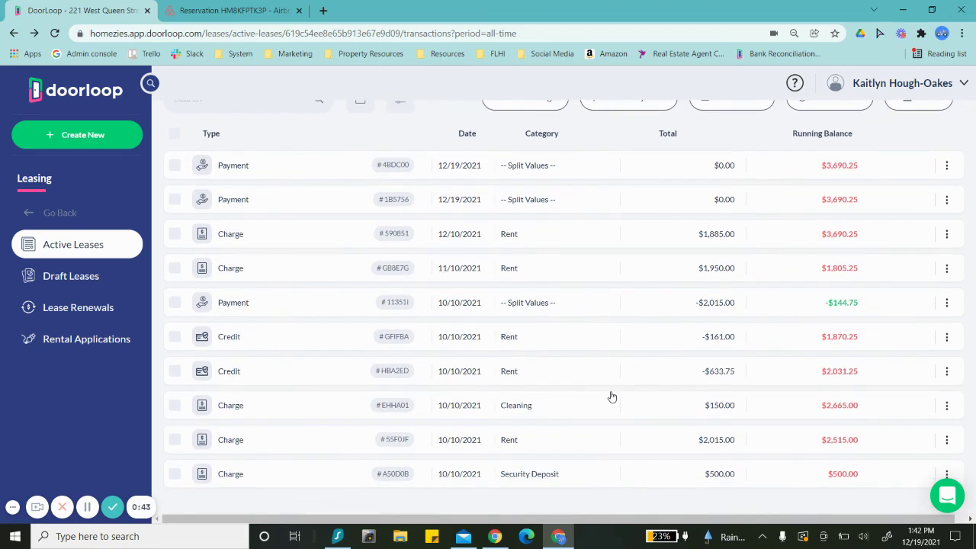
scroll(612, 396, "up", 2)
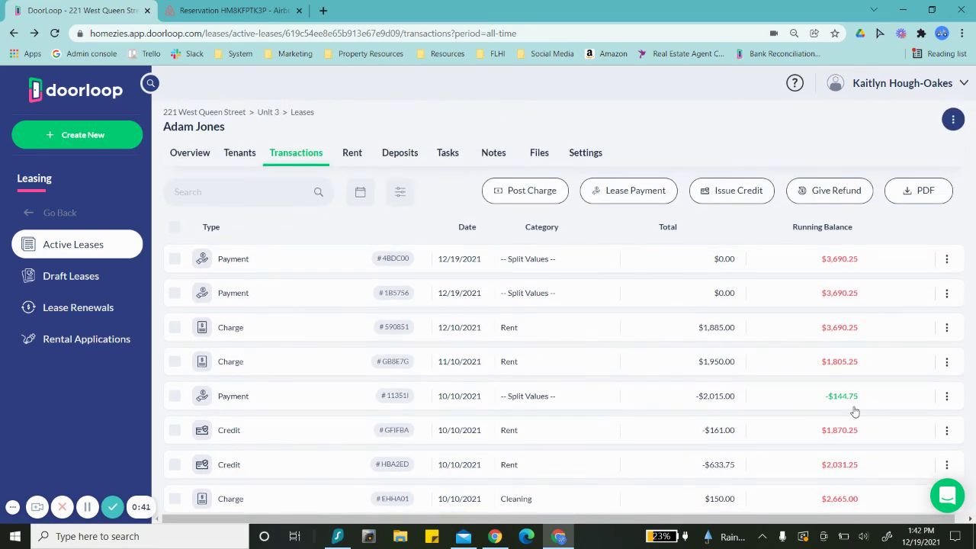
scroll(801, 408, "down", 2)
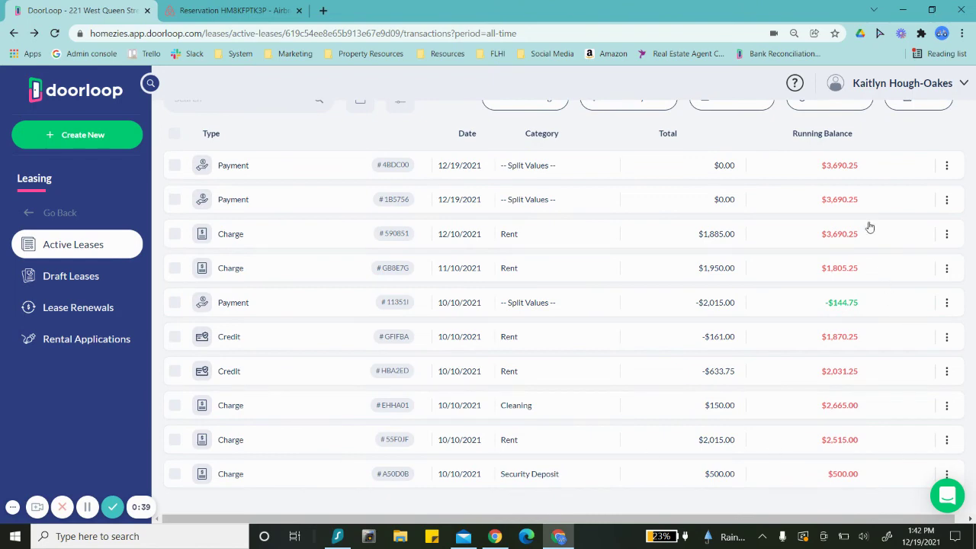
scroll(770, 219, "up", 2)
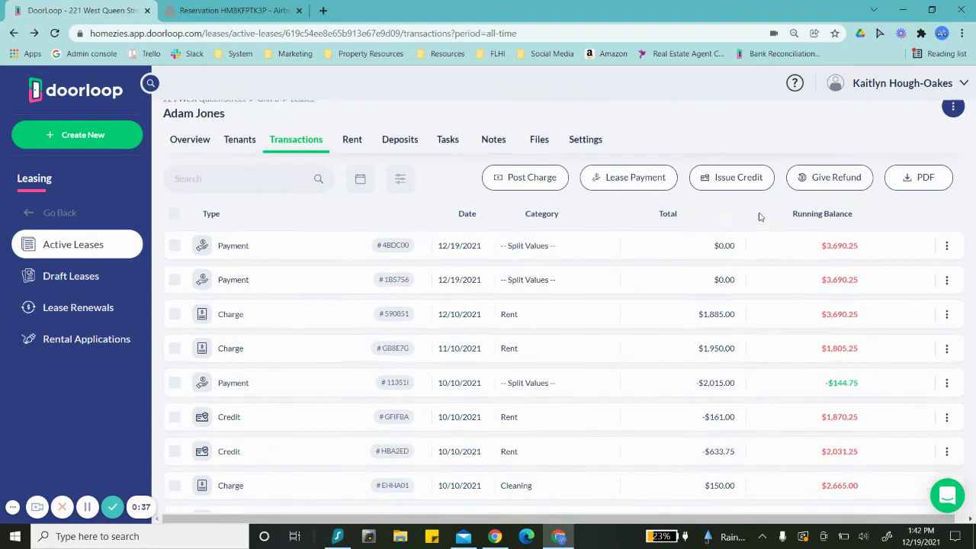
left_click(656, 196)
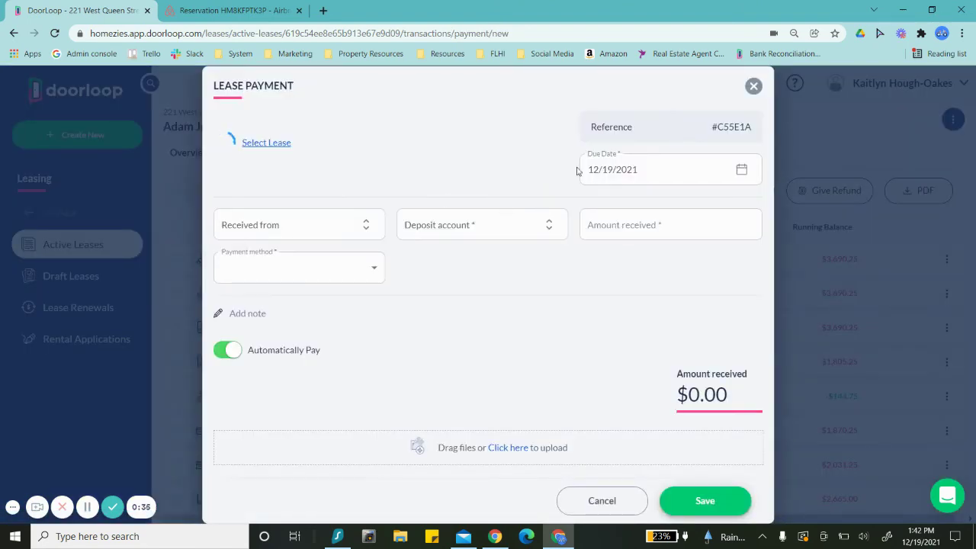
triple_click(599, 173)
type("11/")
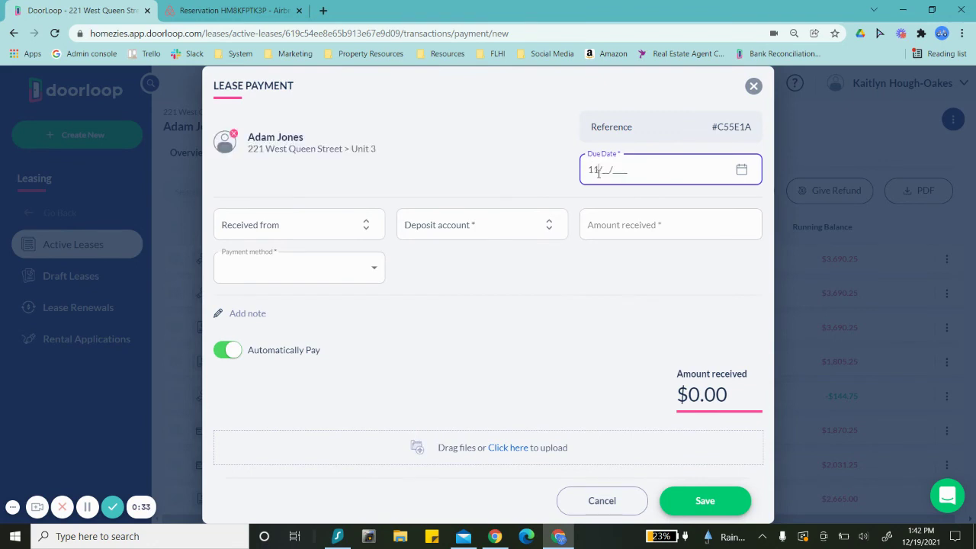
type("10/2021")
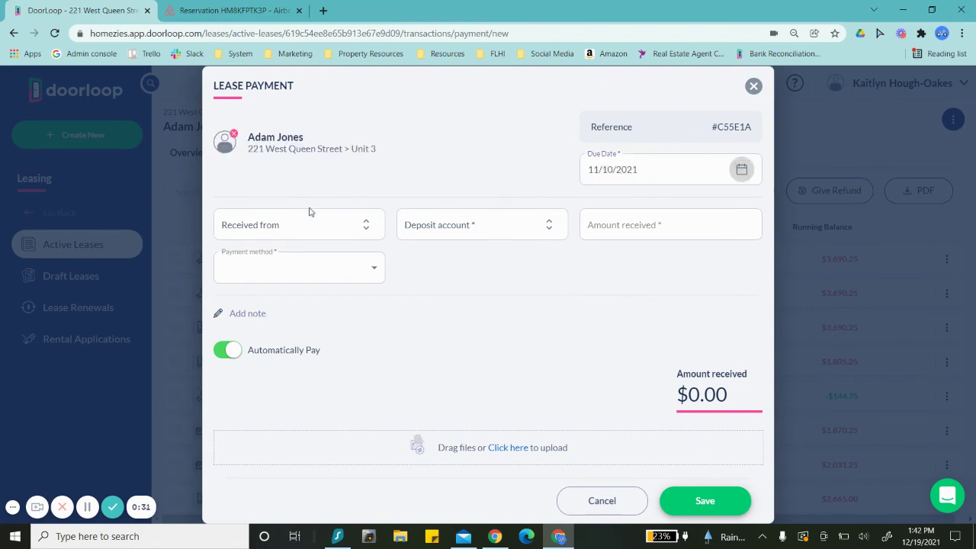
Set the new payment as received from the tenant, with Operating Account (Bayport) as the deposit account
left_click(309, 216)
left_click(282, 261)
left_click(480, 226)
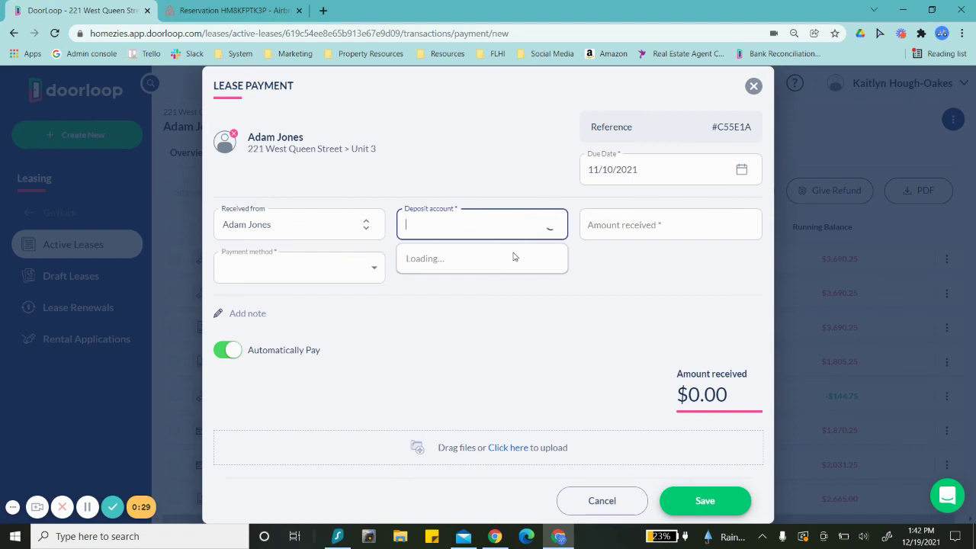
left_click(466, 261)
key("Tab")
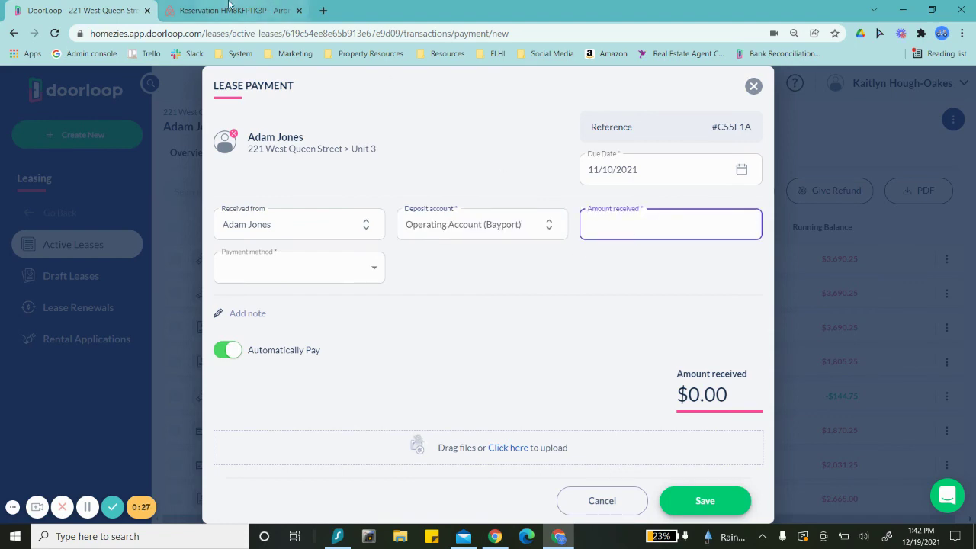
Check the November payout in Airbnb, set the DoorLoop payment's amount received to $1,950.00 with method Other, and save it
key("ctrl+Tab")
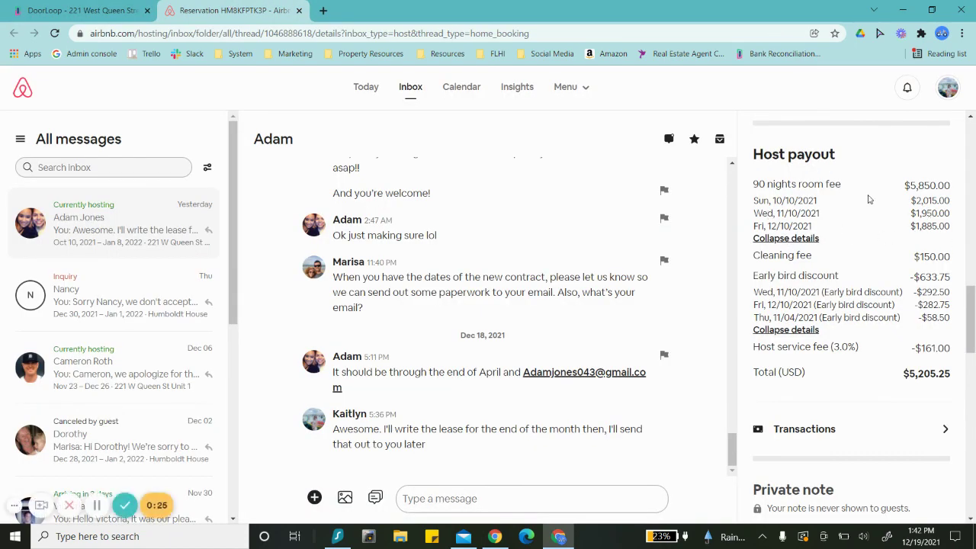
key("ctrl+Tab")
type("1,9")
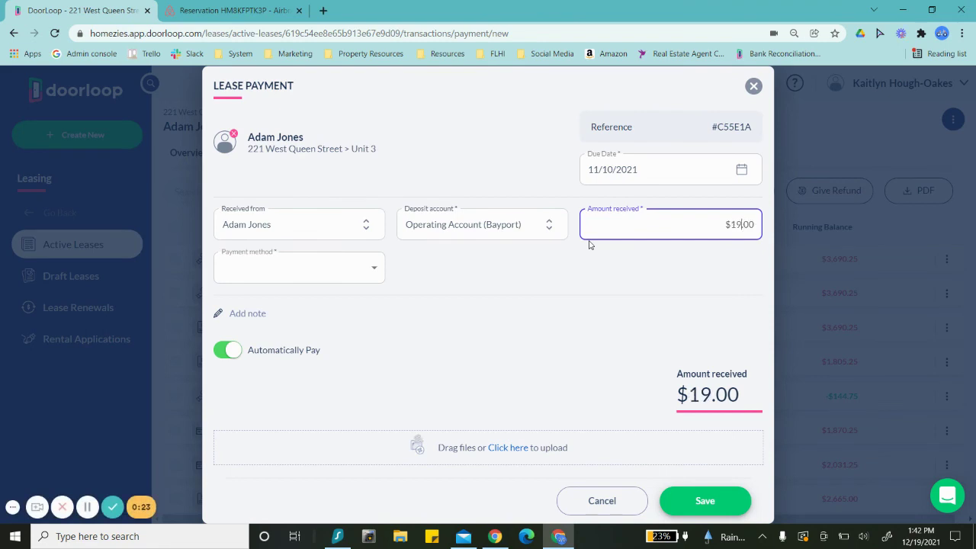
type("50")
left_click(362, 273)
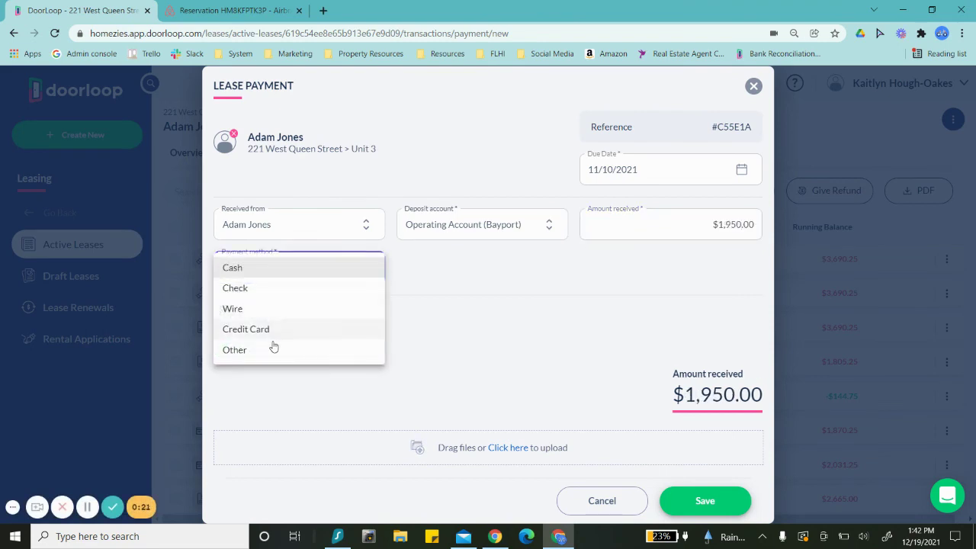
left_click(384, 348)
left_click(707, 501)
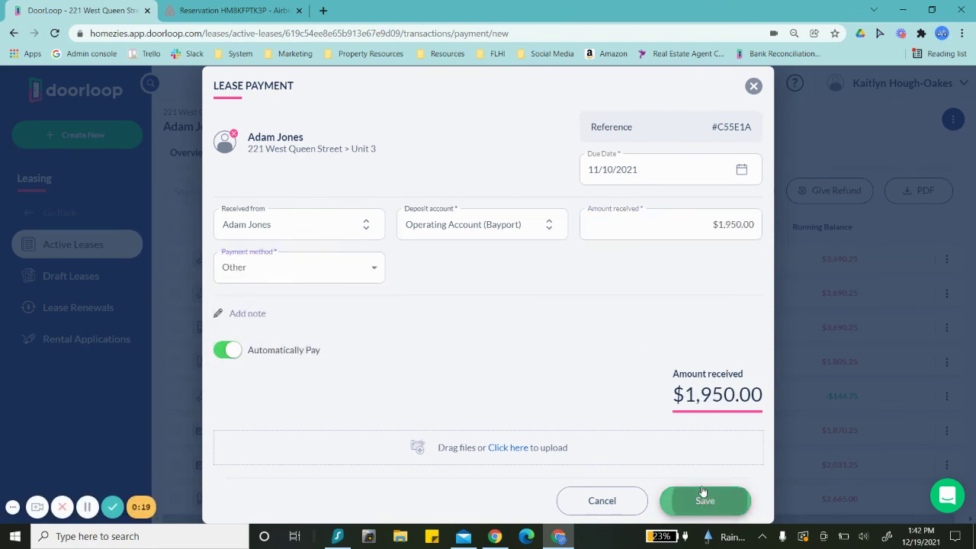